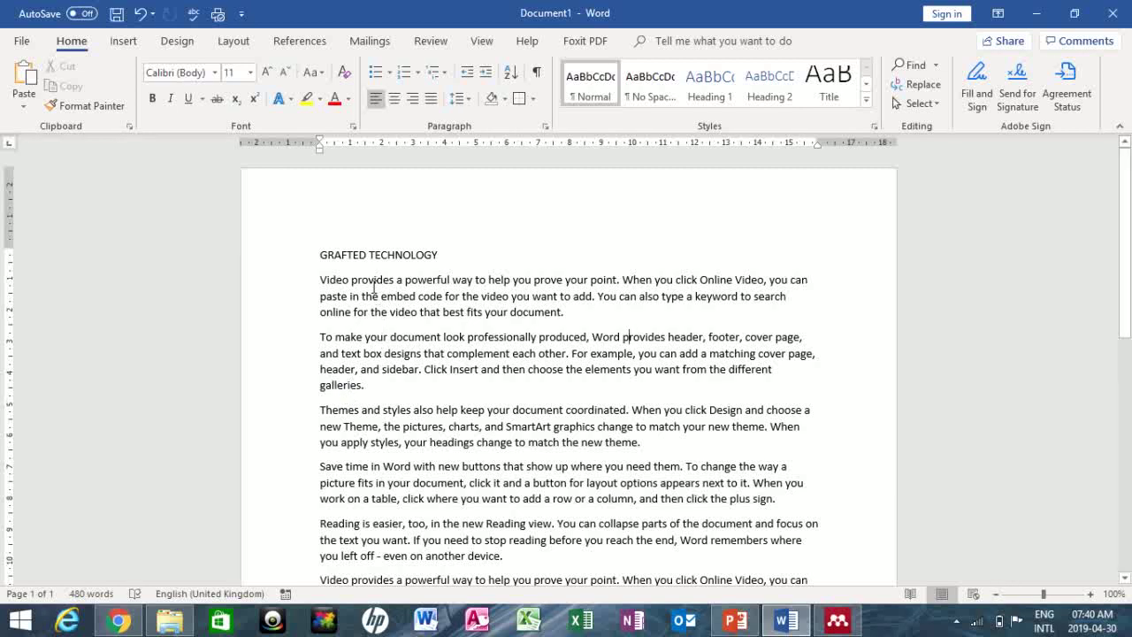
Add a built-in Blank header to the document and fill its placeholder with the text "Tutorial".
click(123, 40)
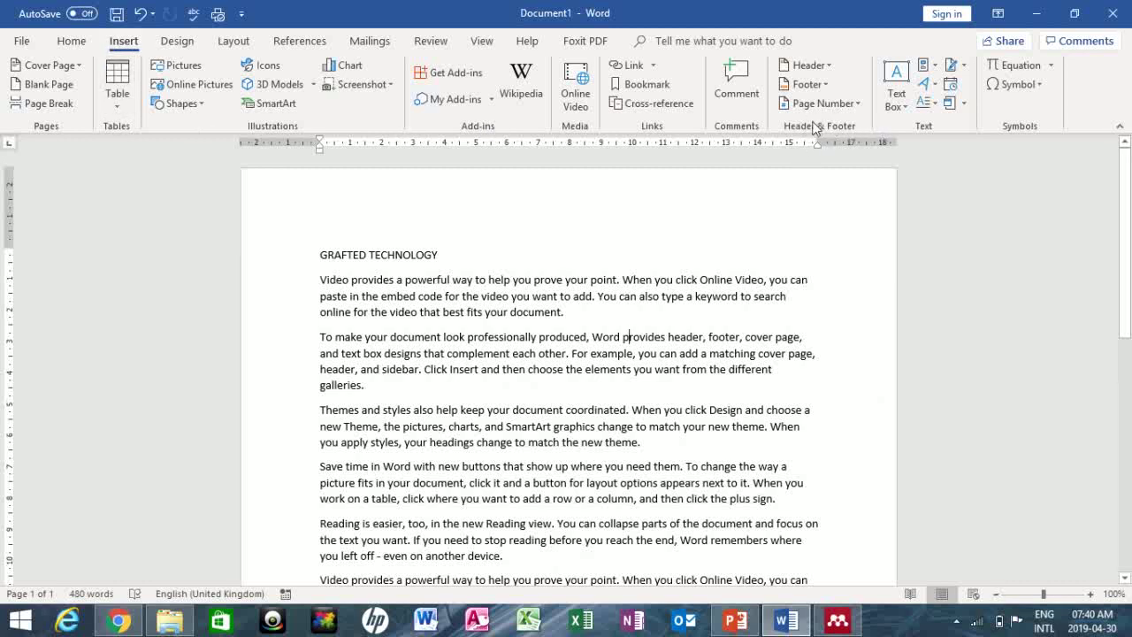
click(828, 71)
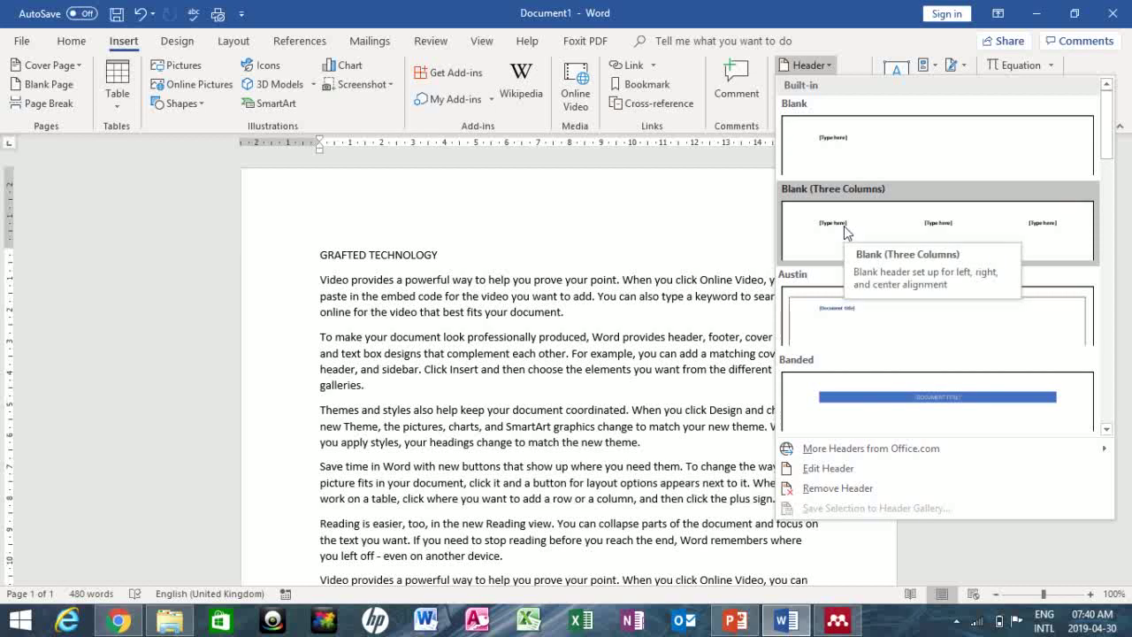
click(840, 157)
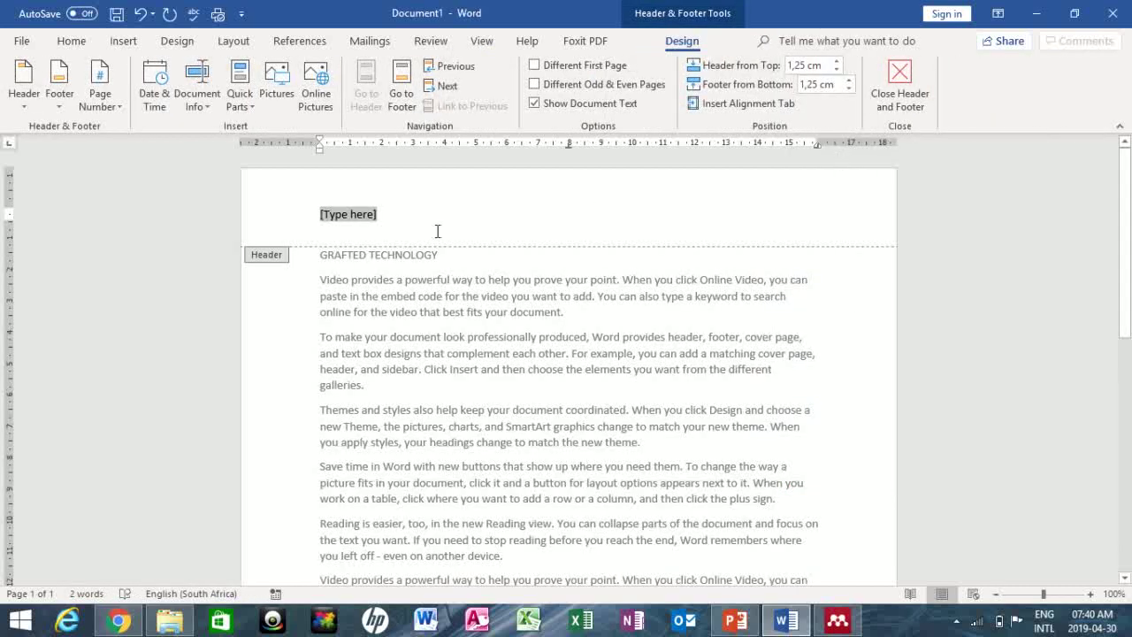
text(To)
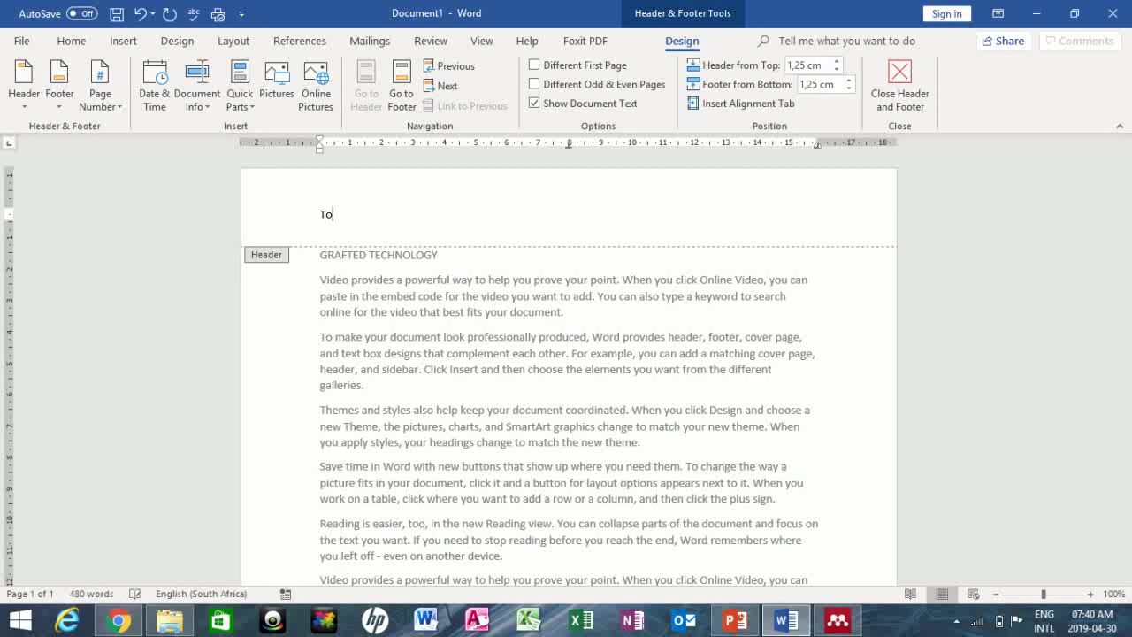
key(BackSpace)
text(utorial)
Insert the date in the header as "Tuesday, 30 April 2019" with automatic updating off, and return to the body text.
click(155, 98)
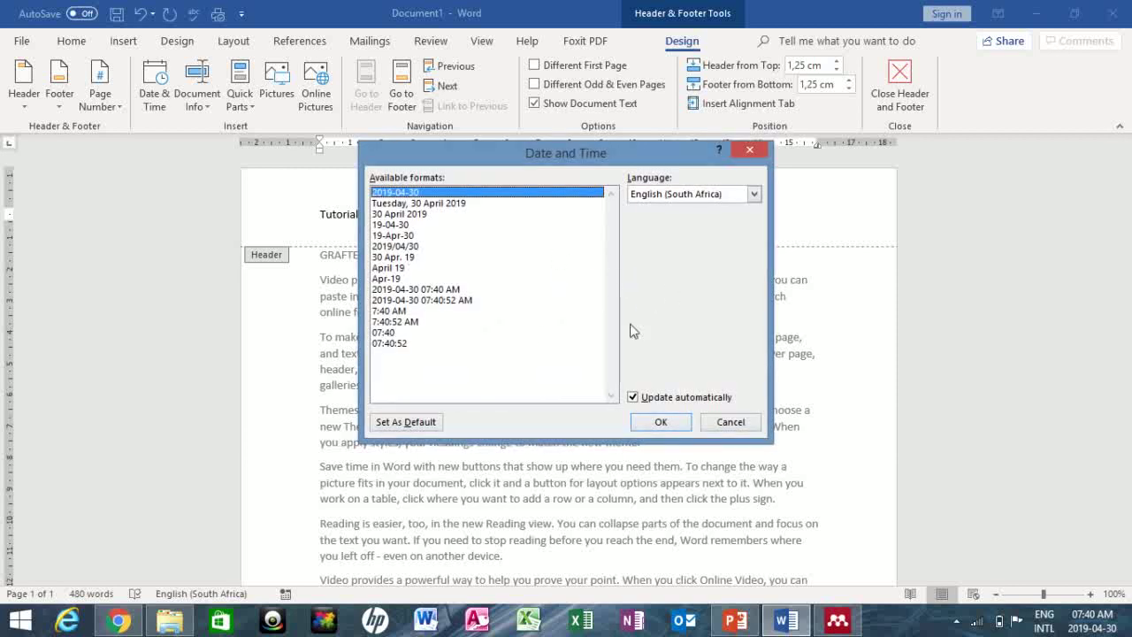
click(451, 203)
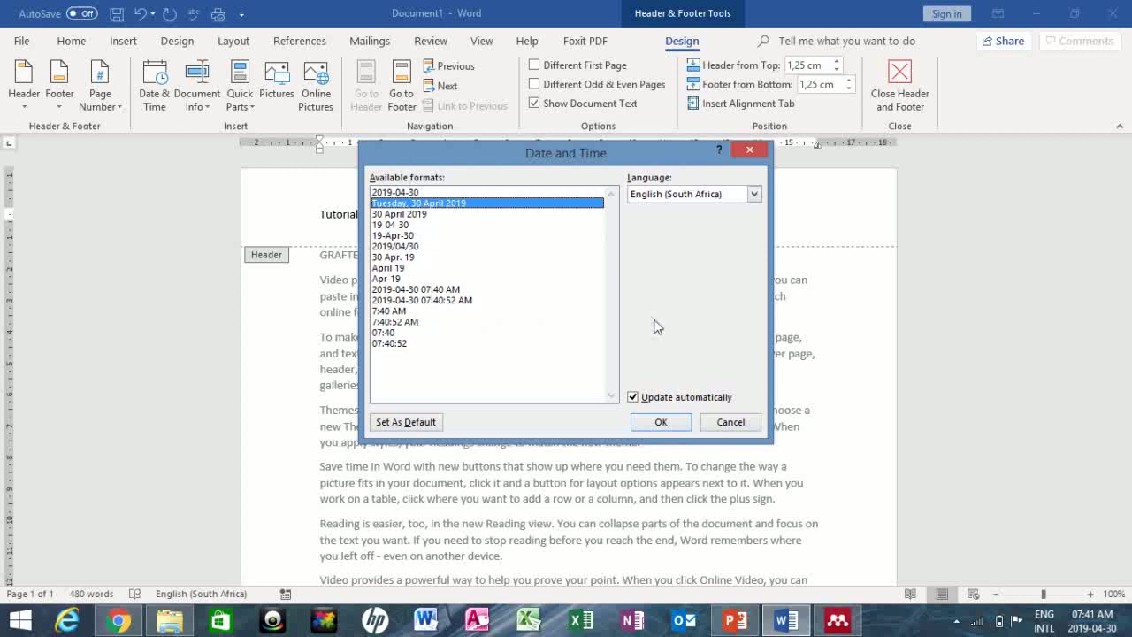
click(651, 424)
click(633, 398)
click(650, 419)
click(632, 398)
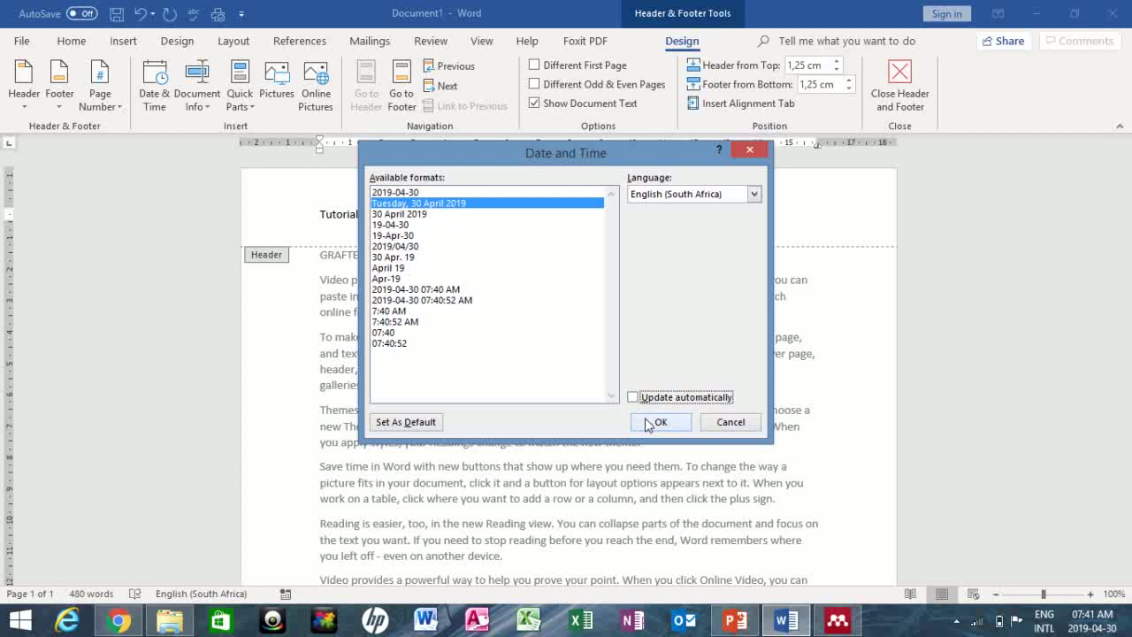
click(658, 422)
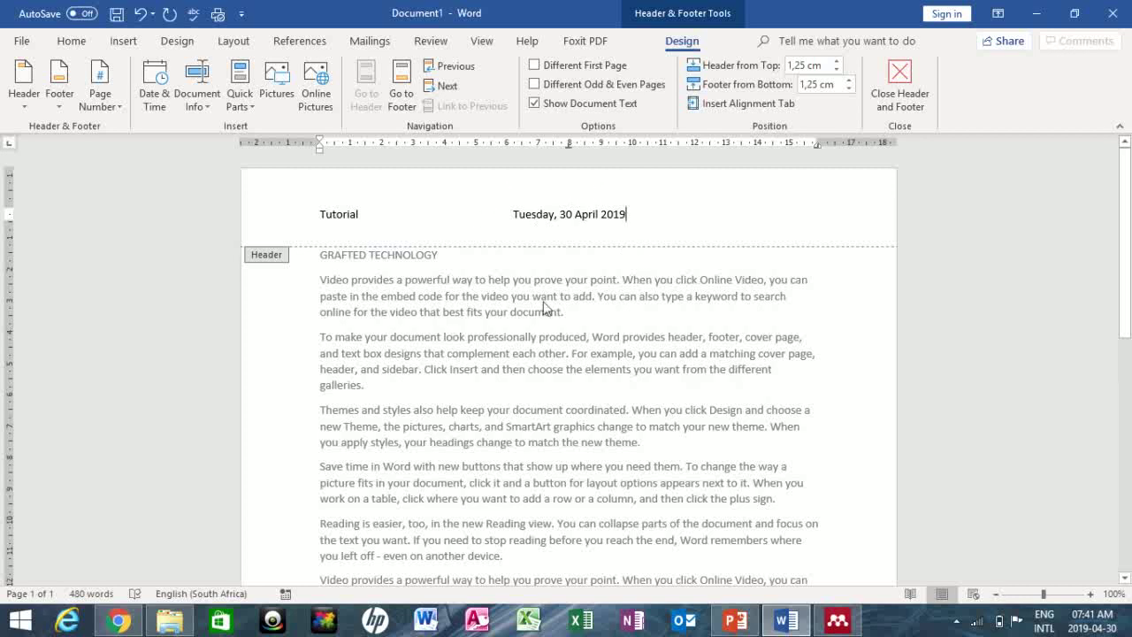
double_click(558, 381)
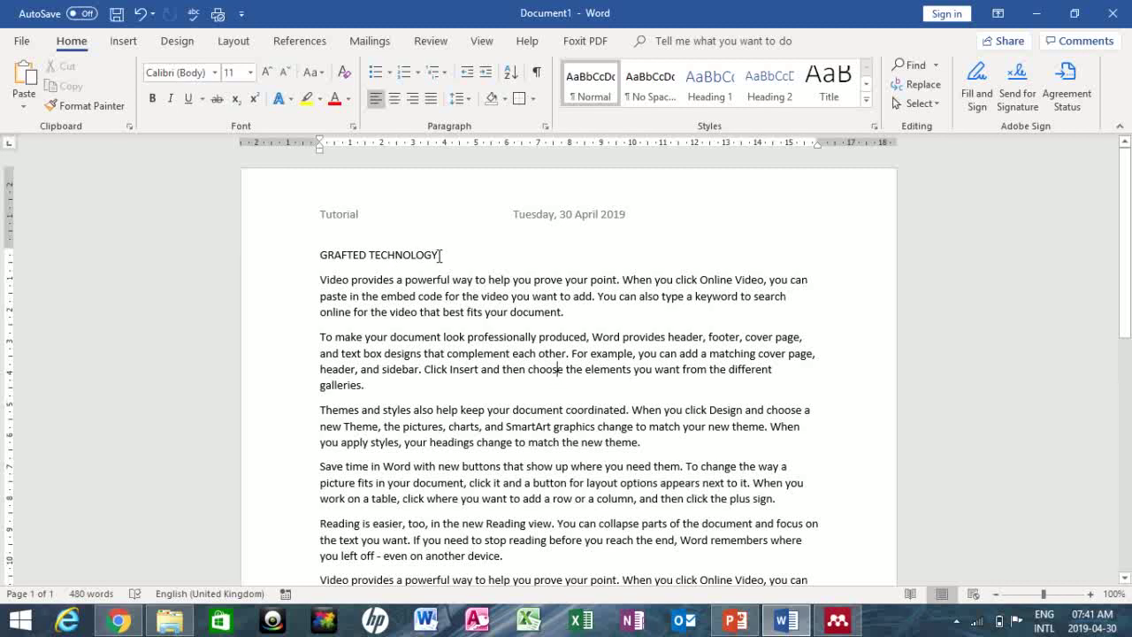
Convert the GRAFTED TECHNOLOGY title into WordArt using the solid gold style.
drag(439, 255, 335, 260)
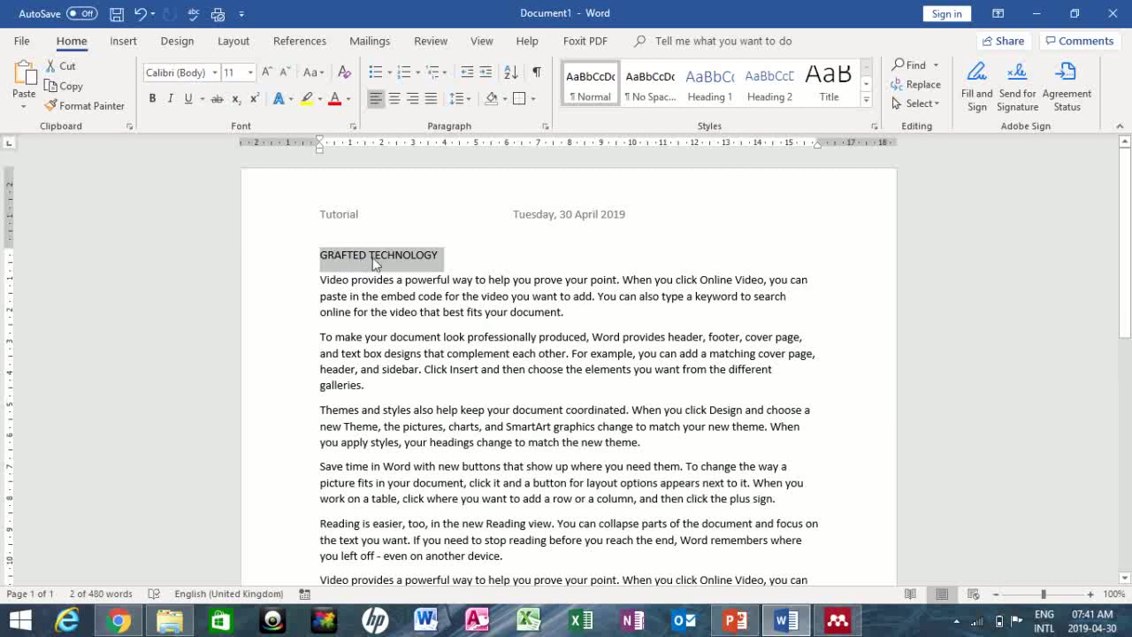
click(124, 44)
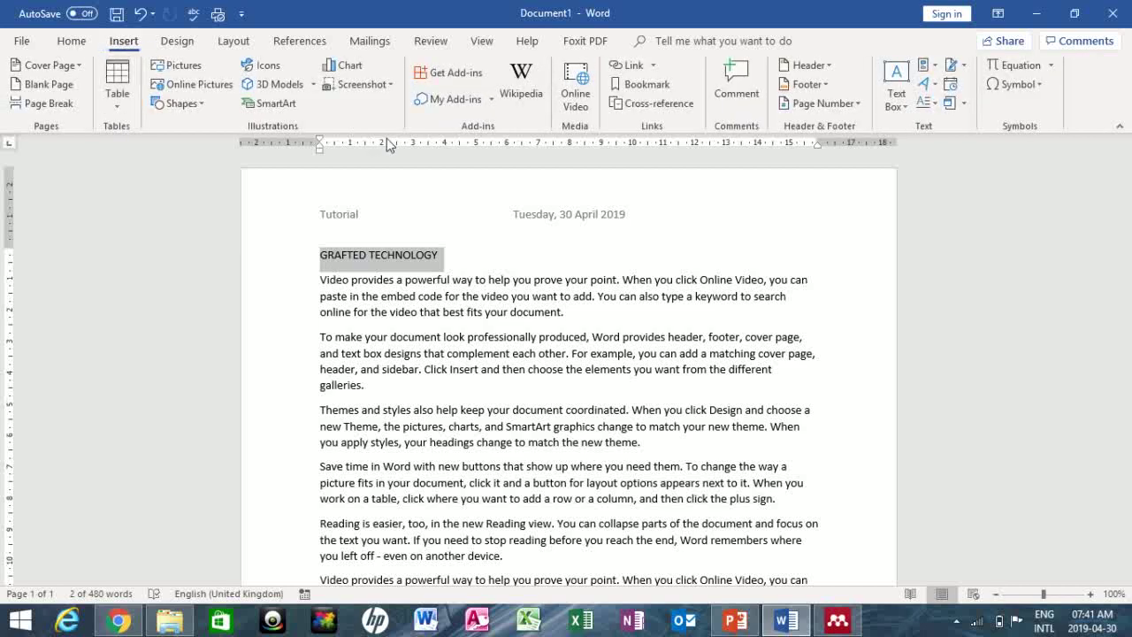
click(936, 95)
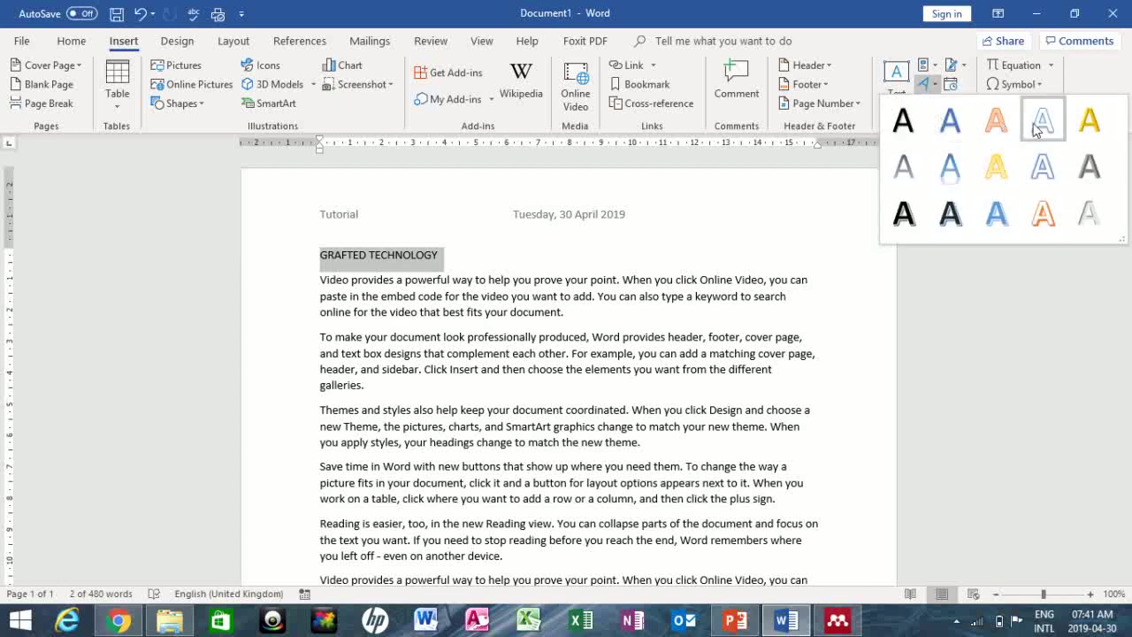
click(1079, 128)
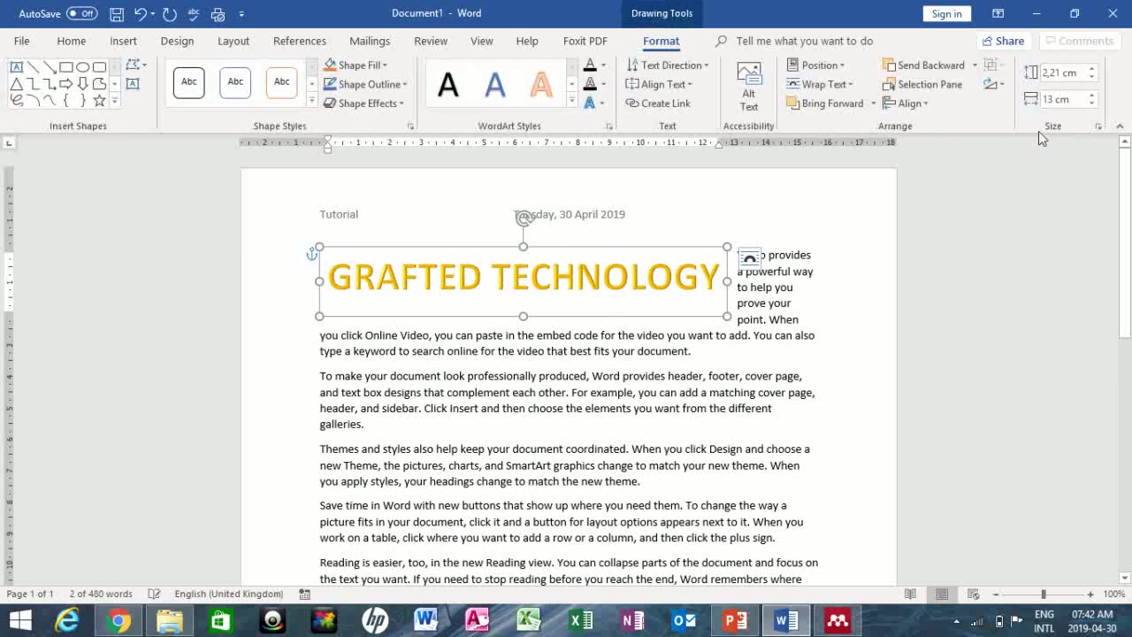
click(683, 418)
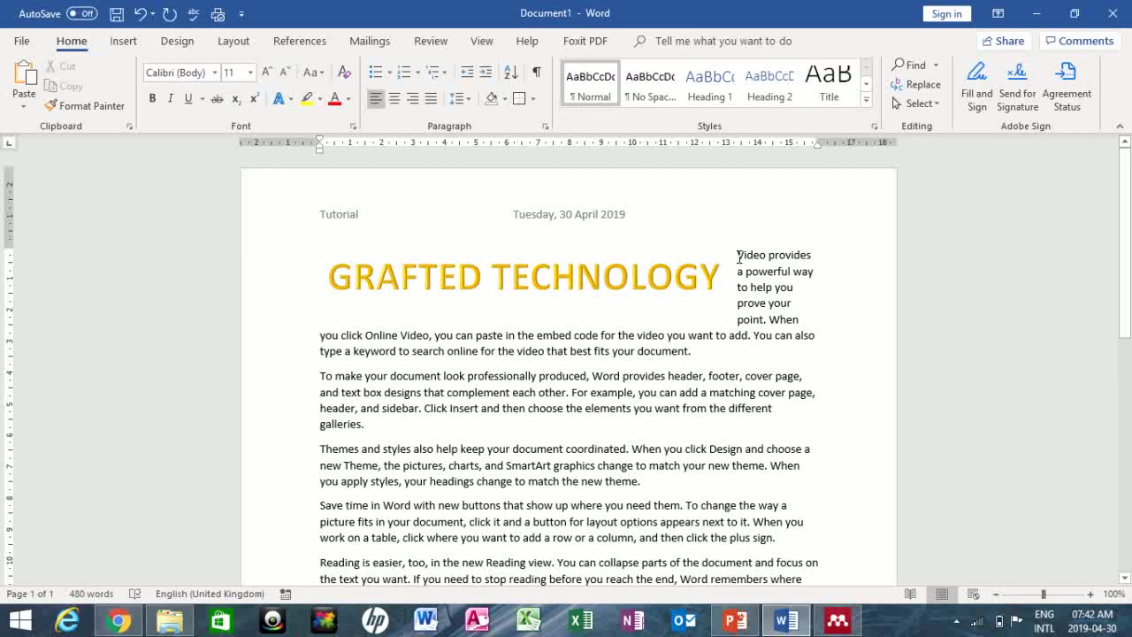
Try to push the first paragraph below the WordArt title with blank lines, and undo everything back to the plain title.
key(Return)
key(Return)
key(Return)
key(Return)
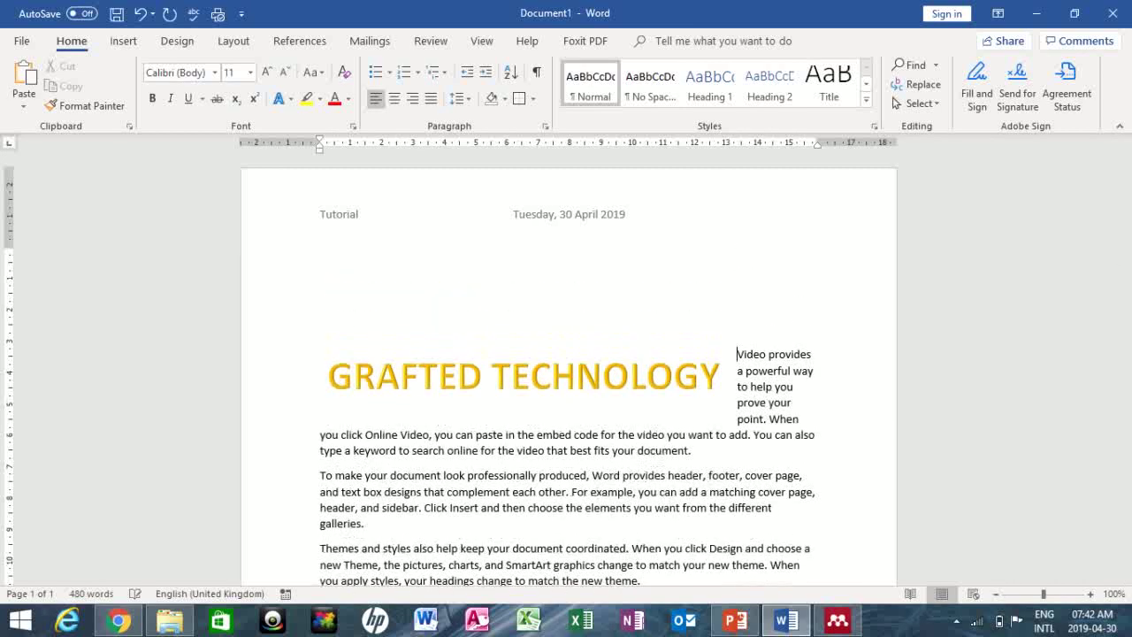
key(Return)
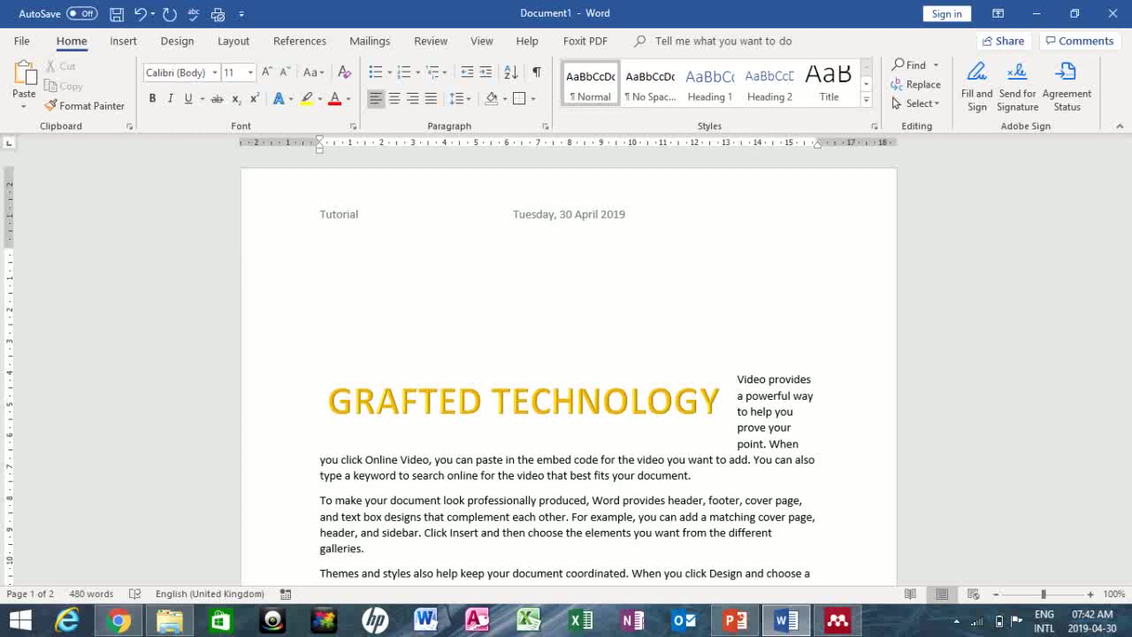
key(ctrl+z)
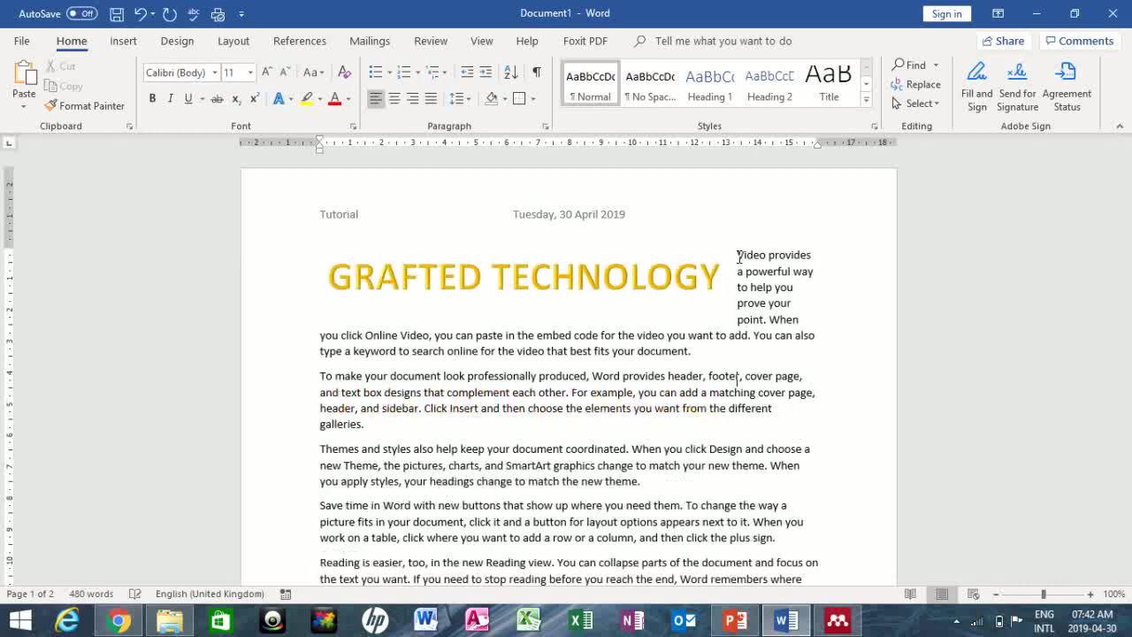
key(ctrl+z)
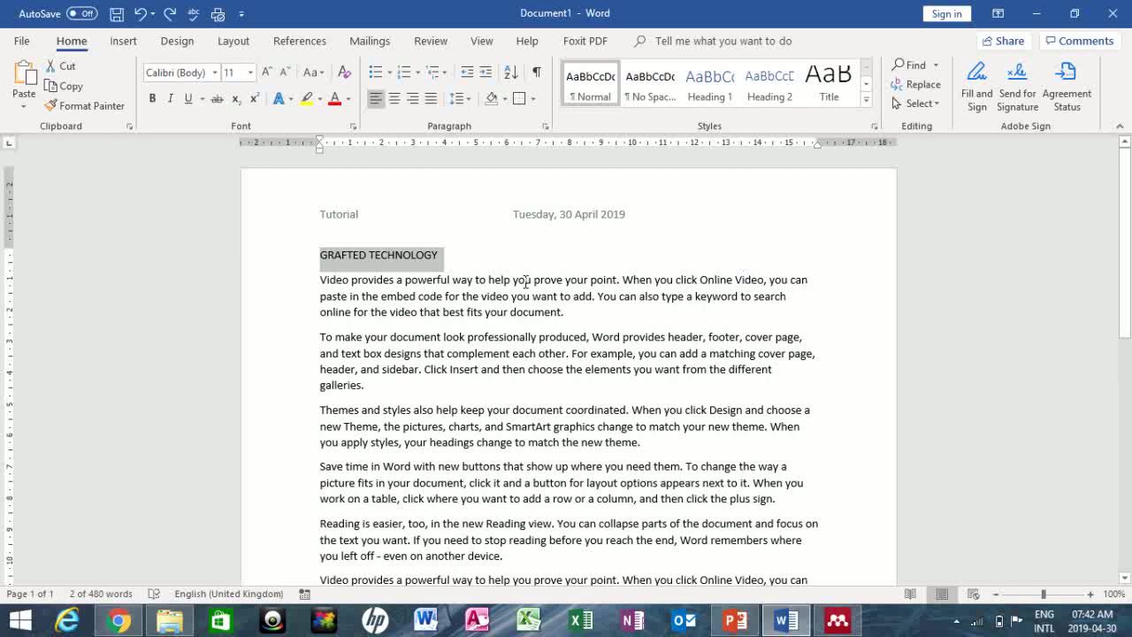
Insert three blank lines between the GRAFTED TECHNOLOGY title and the first paragraph.
click(320, 279)
key(Return)
key(Return)
key(Return)
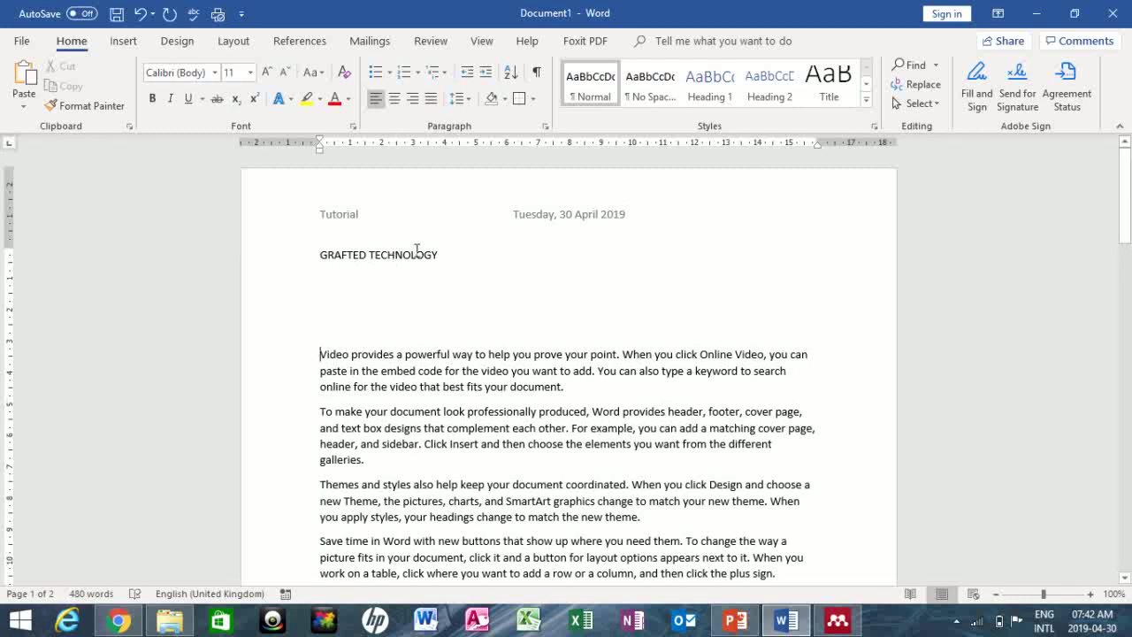
Turn the GRAFTED TECHNOLOGY title into solid gold WordArt above the body text, and deselect it.
drag(439, 256, 318, 256)
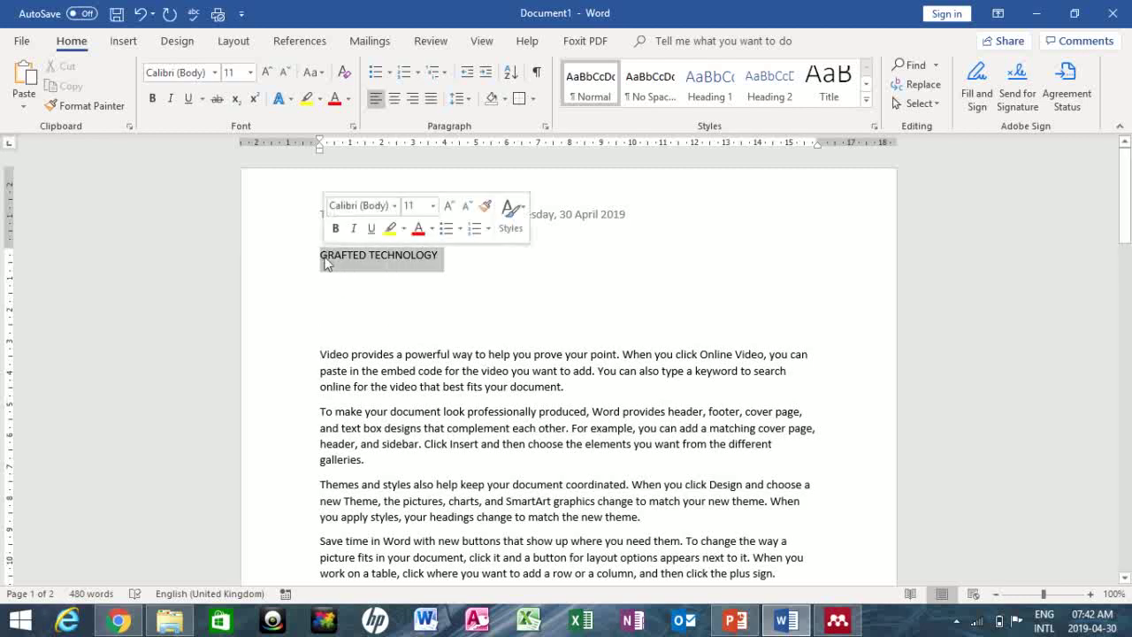
click(123, 41)
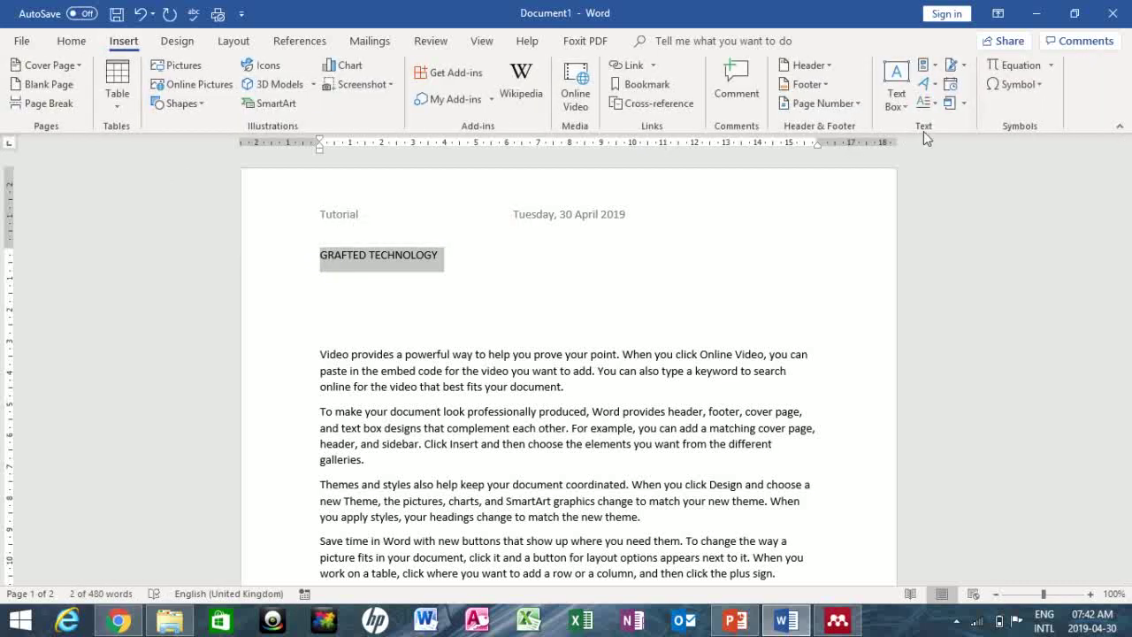
click(924, 84)
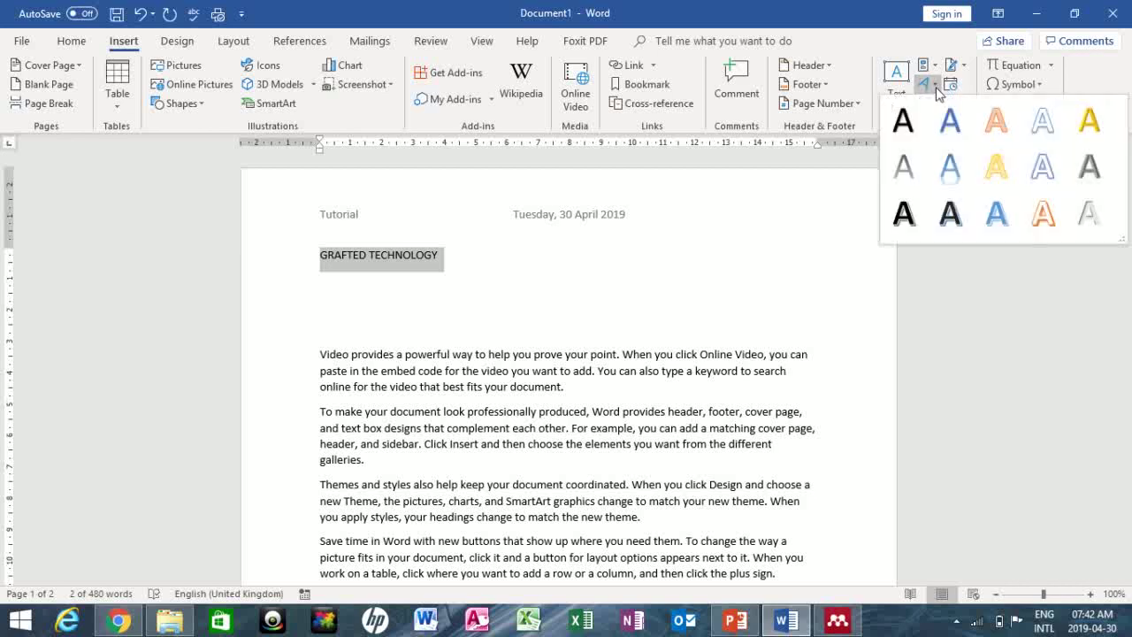
click(1089, 124)
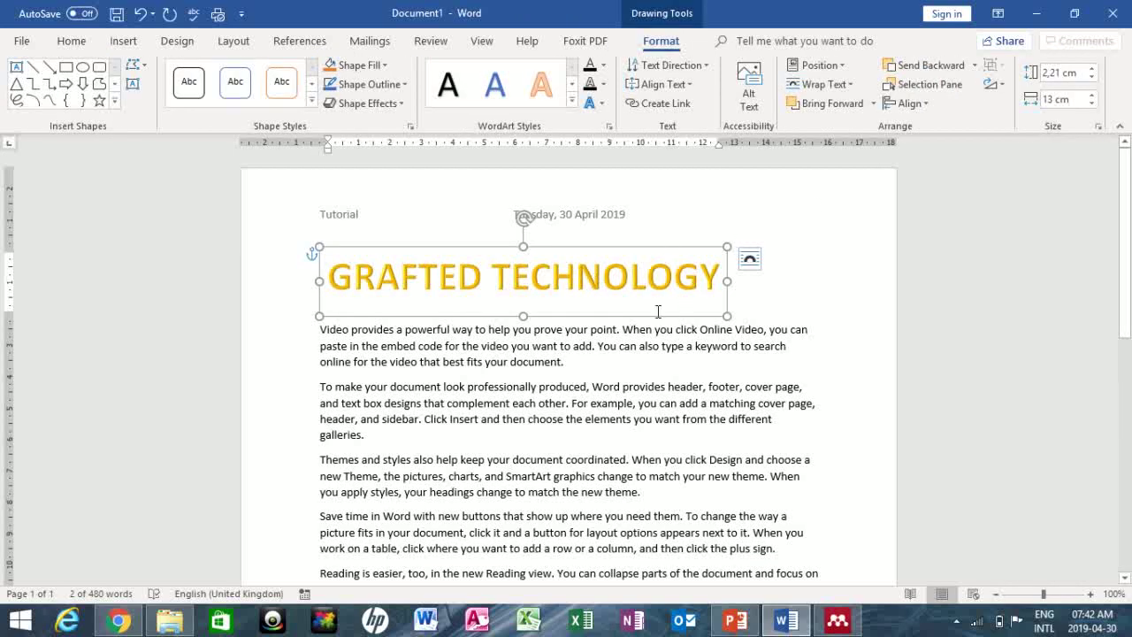
click(523, 382)
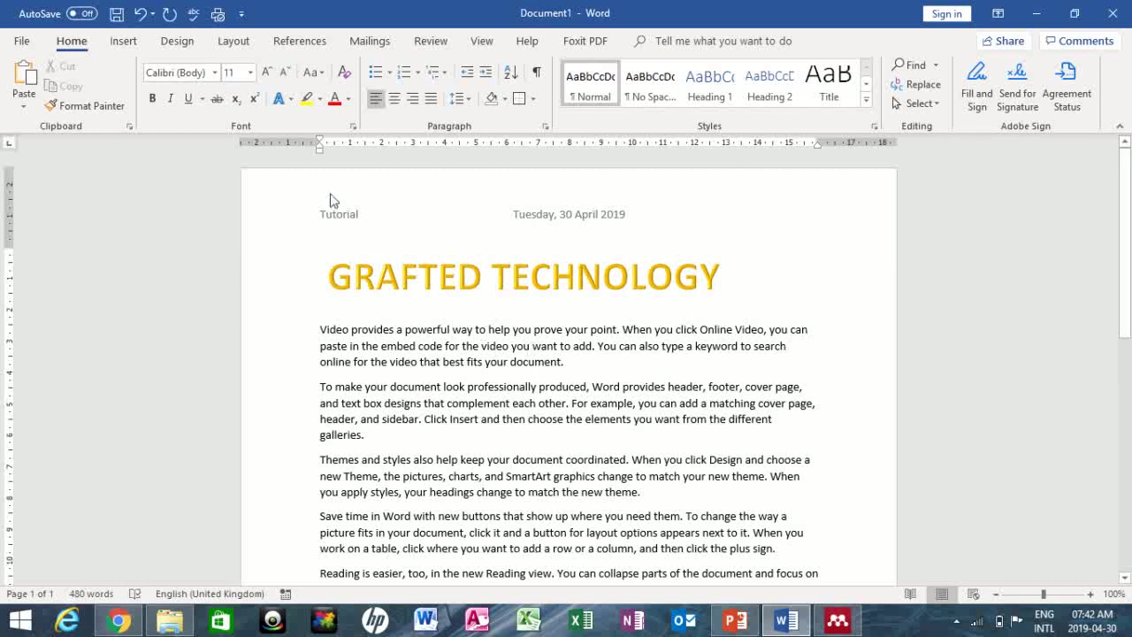
Apply the Moderate margin preset to the document.
click(231, 41)
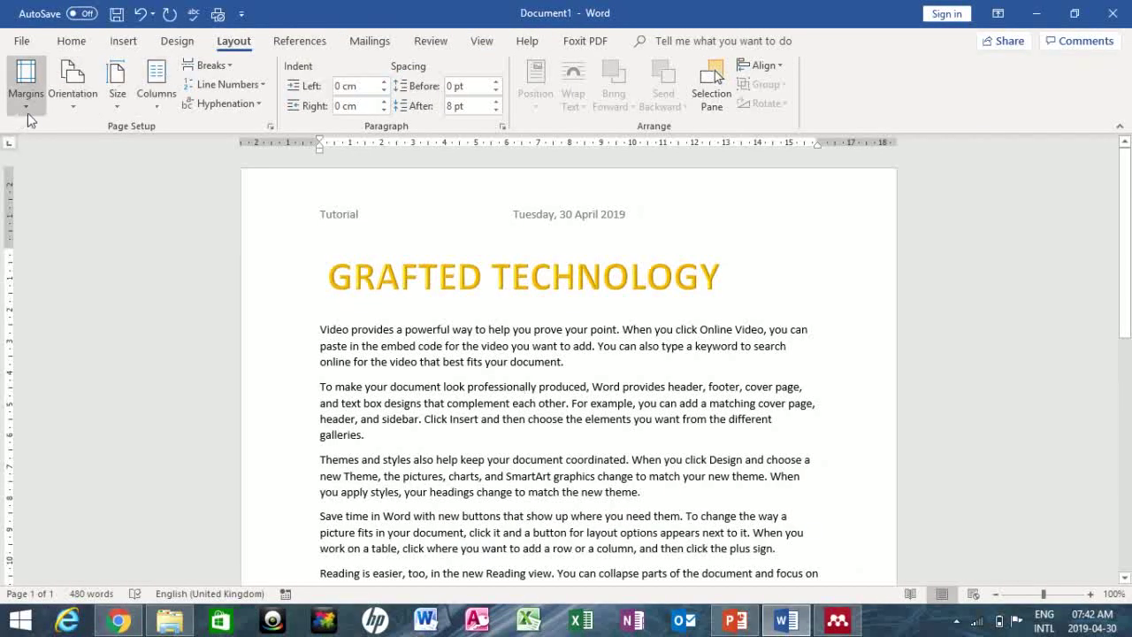
click(26, 93)
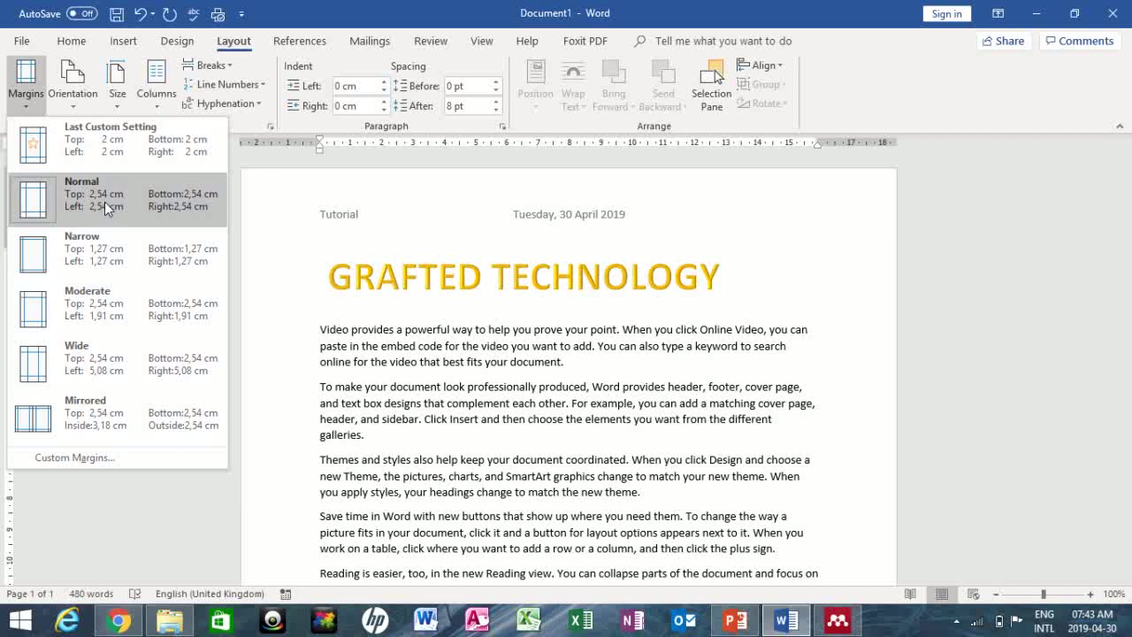
click(93, 292)
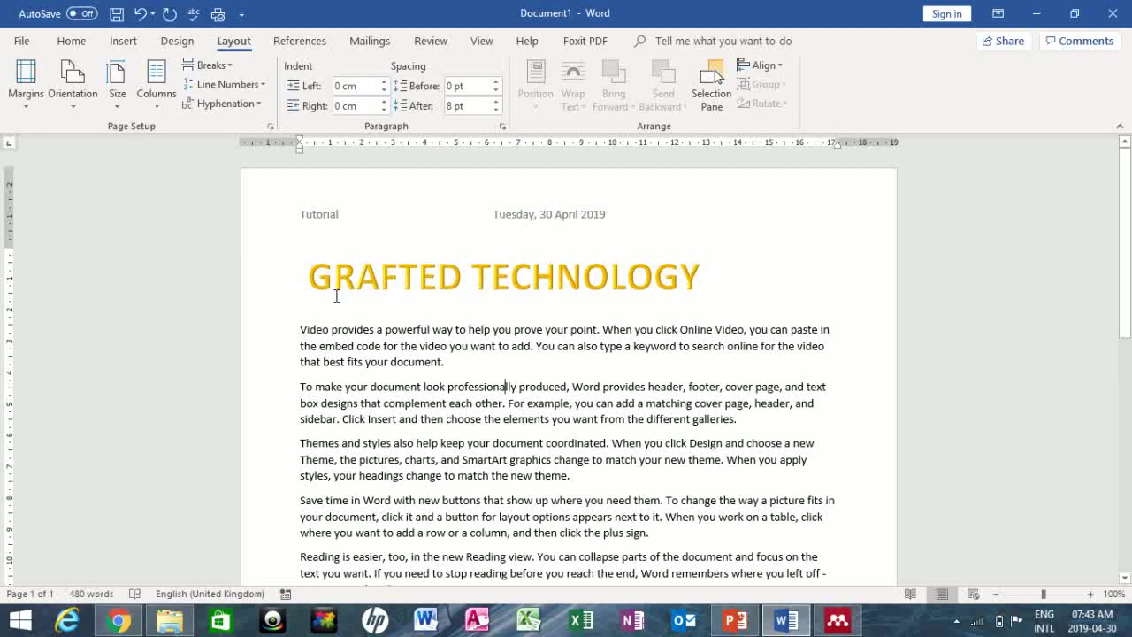
Set custom top and bottom page margins of 2 cm each for the whole document.
click(27, 111)
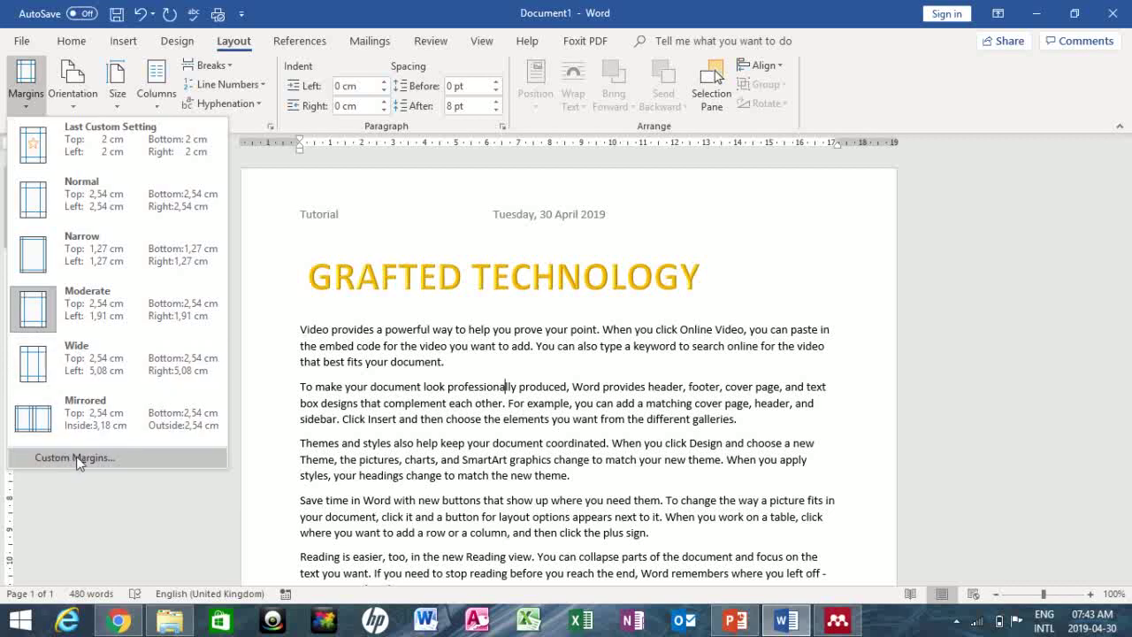
click(76, 457)
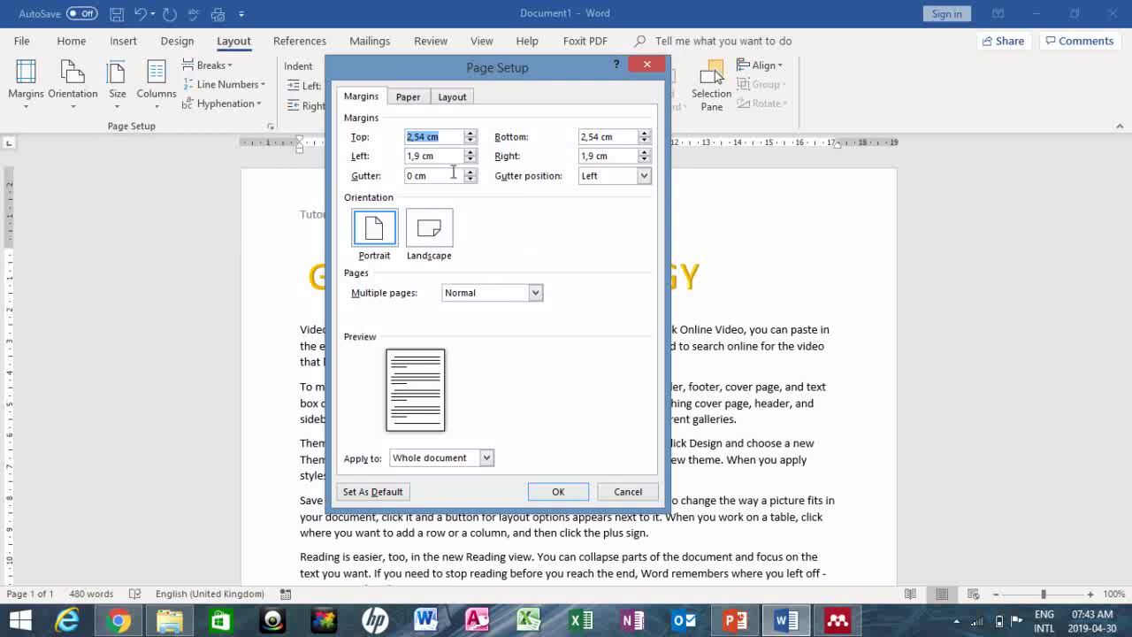
click(425, 137)
key(BackSpace)
key(BackSpace)
key(BackSpace)
key(BackSpace)
text(2)
click(598, 137)
key(BackSpace)
key(BackSpace)
key(BackSpace)
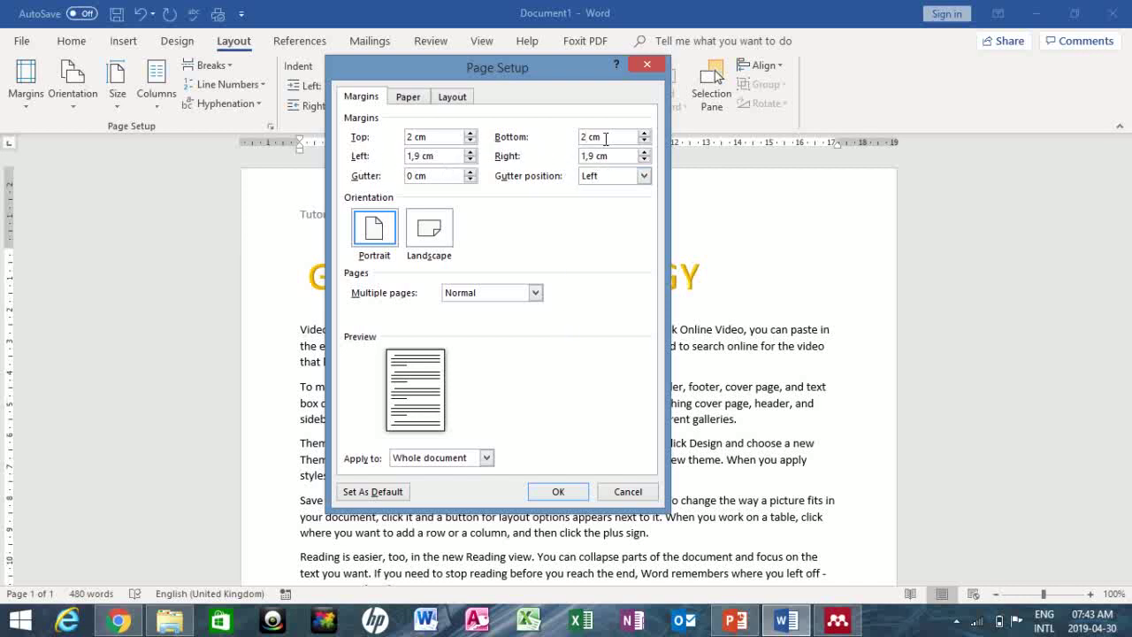
click(559, 492)
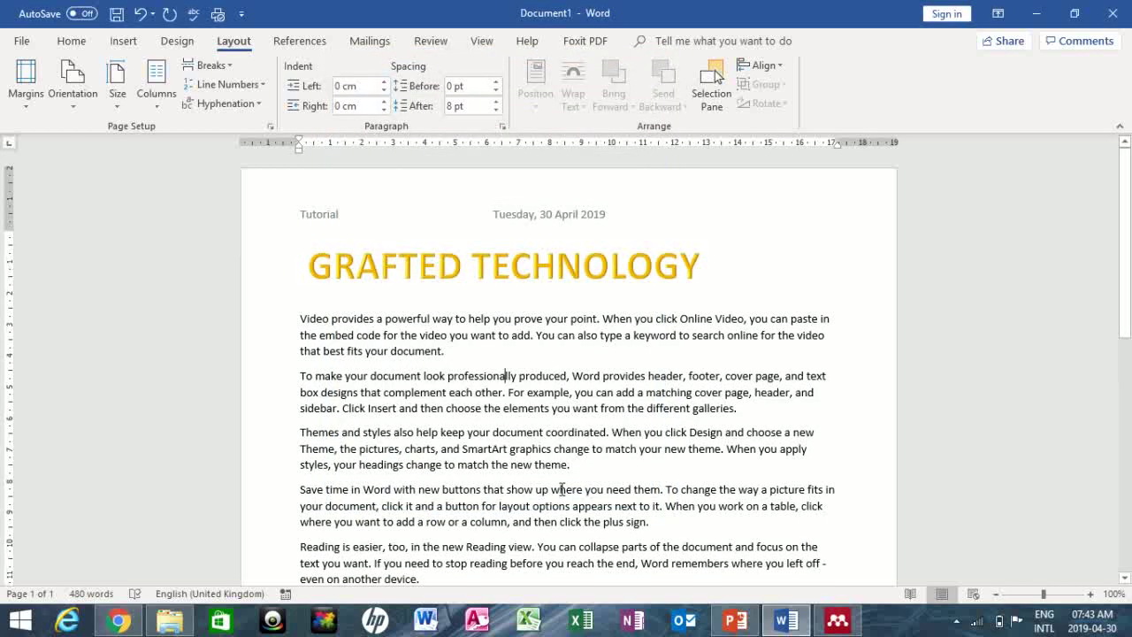
Switch the page orientation to Landscape and back to Portrait.
click(78, 118)
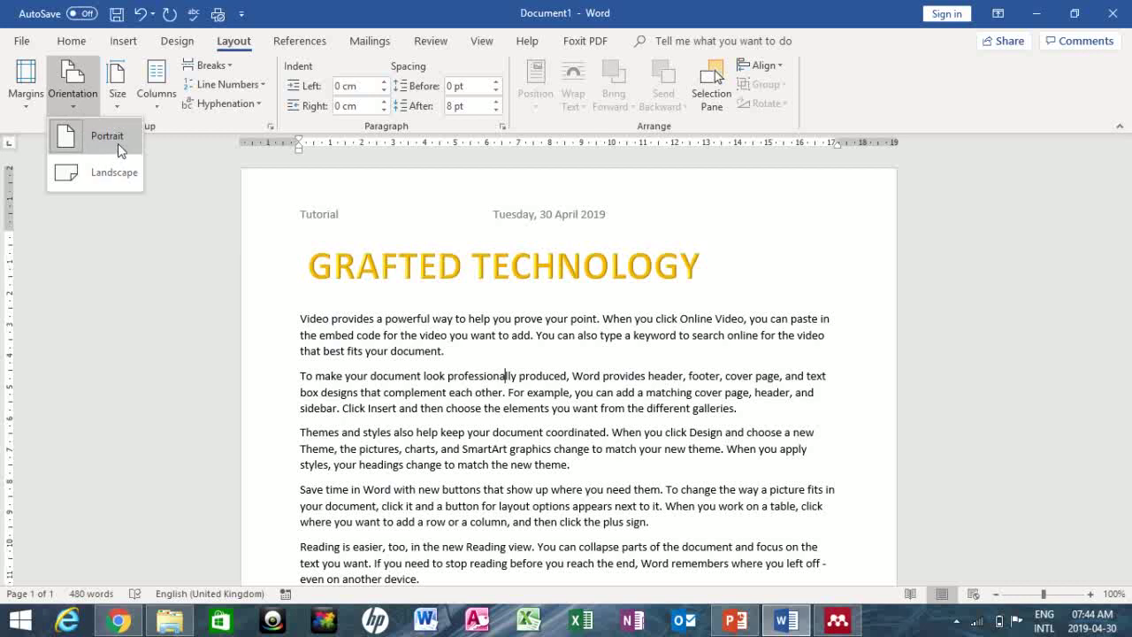
click(114, 171)
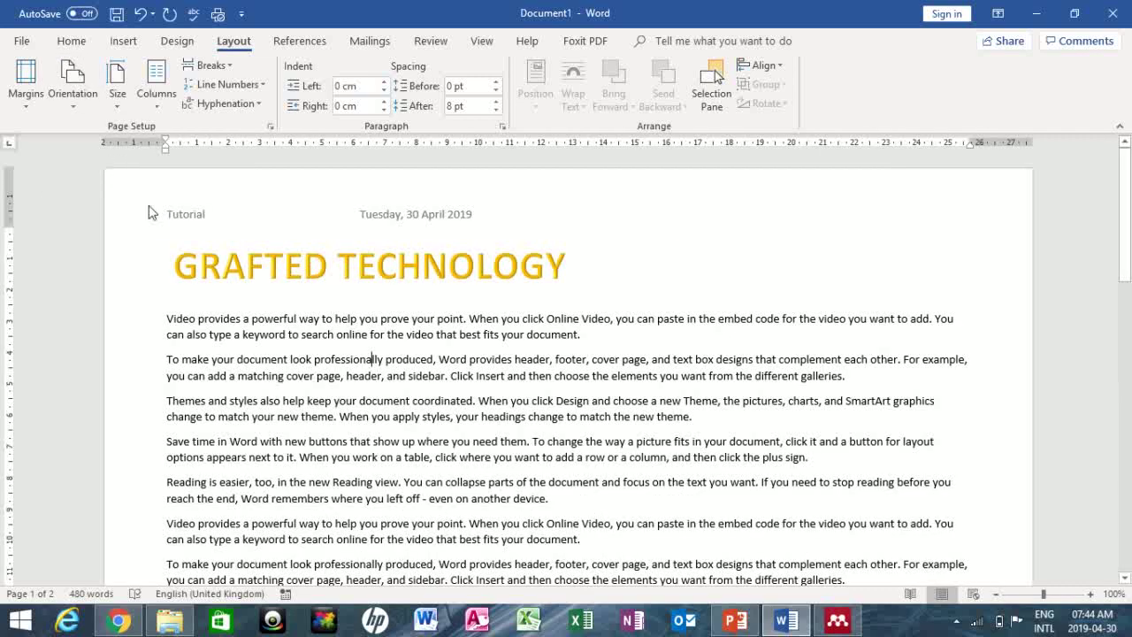
click(82, 105)
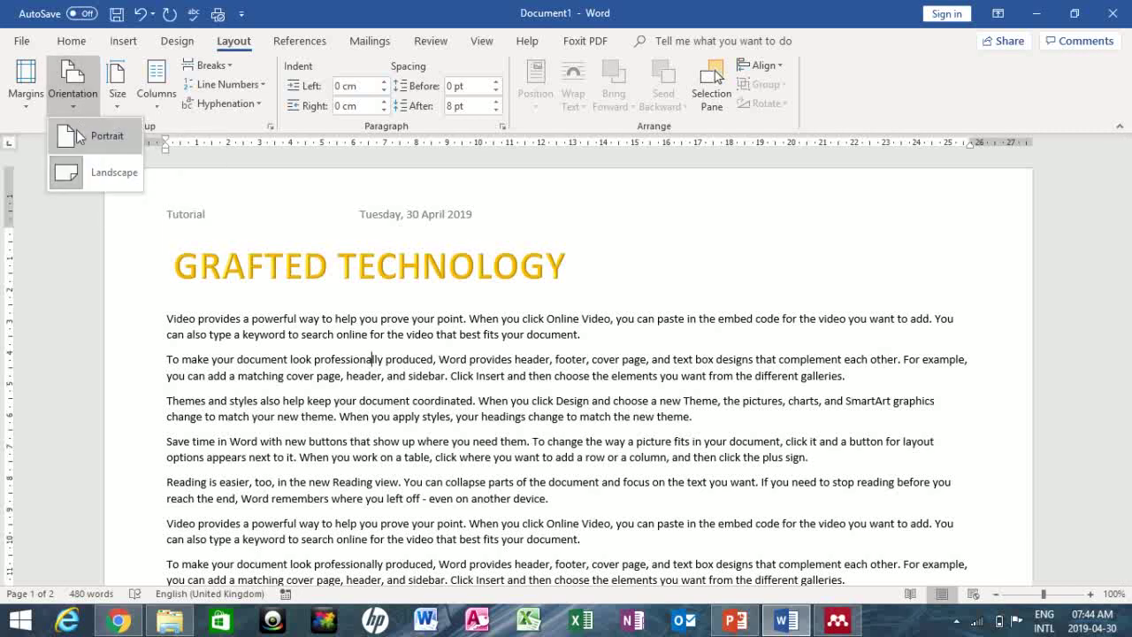
click(76, 132)
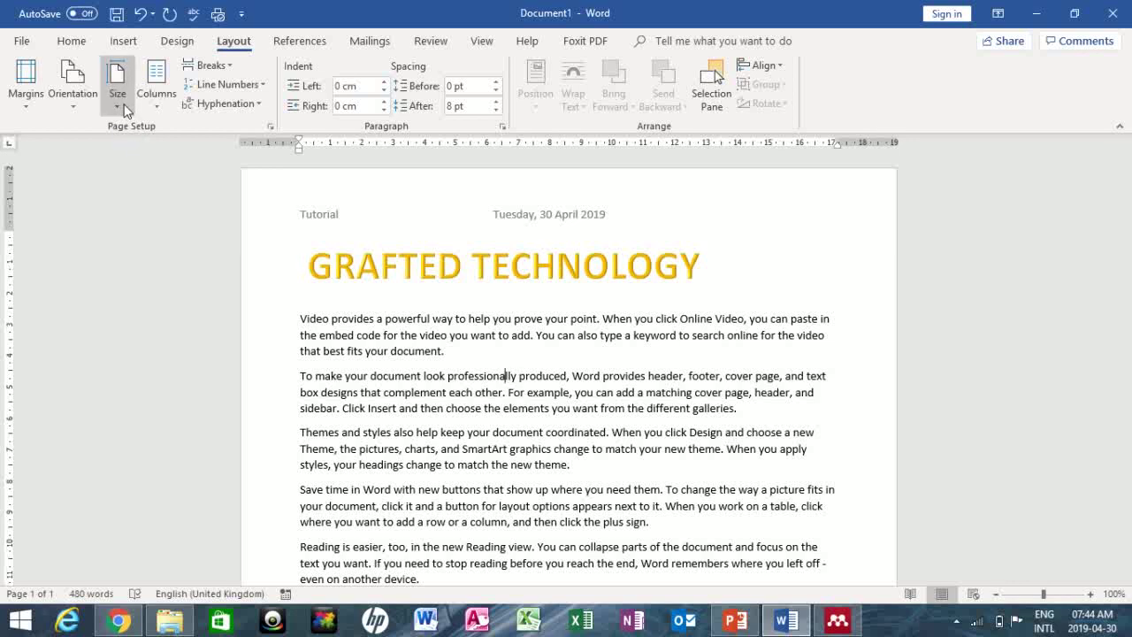
Set the document's paper size to Letter (21,59 cm x 27,94 cm).
click(124, 109)
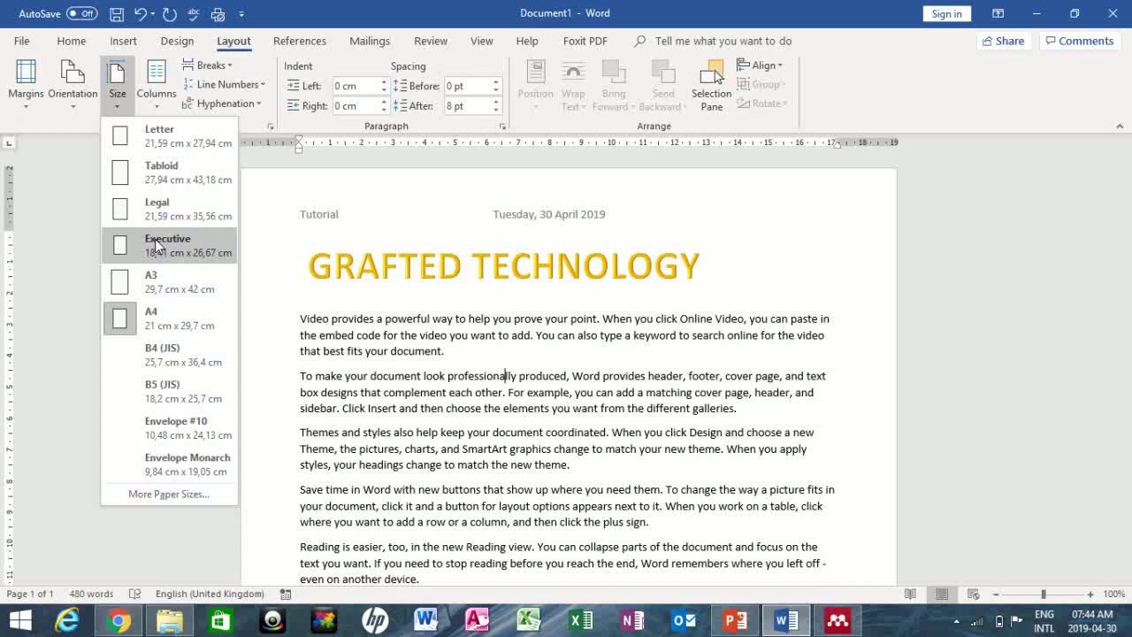
click(155, 142)
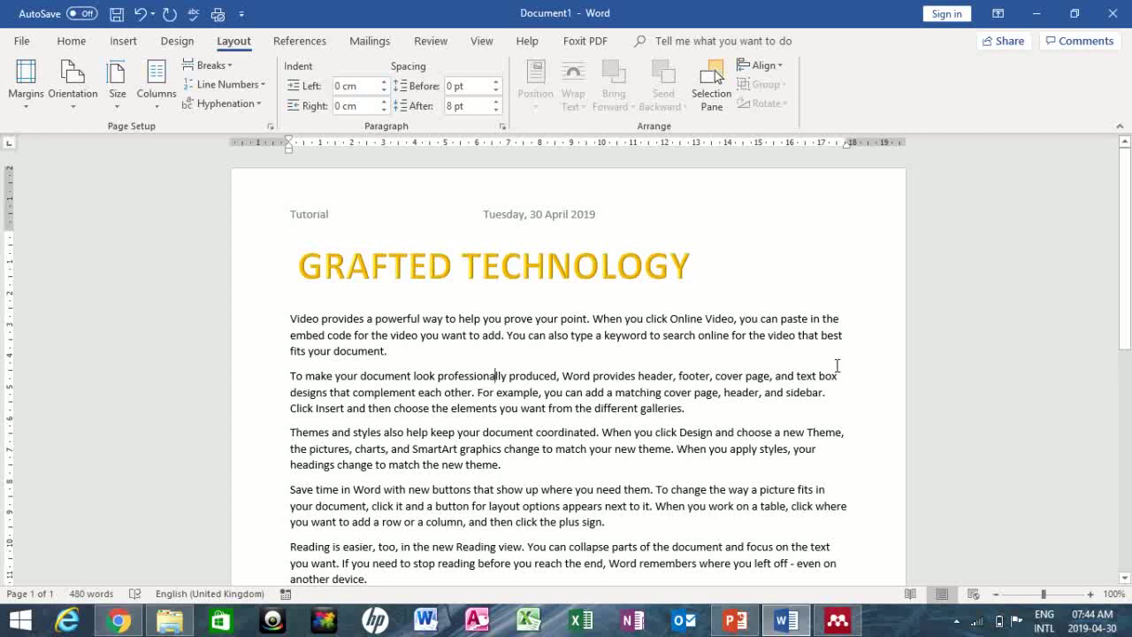
Lay out the second and third body paragraphs, from "To make your document" to "match the new theme", in two columns.
mouse_move(1127, 277)
mouse_down()
mouse_move(1129, 381)
mouse_move(1124, 282)
mouse_move(1124, 299)
mouse_up()
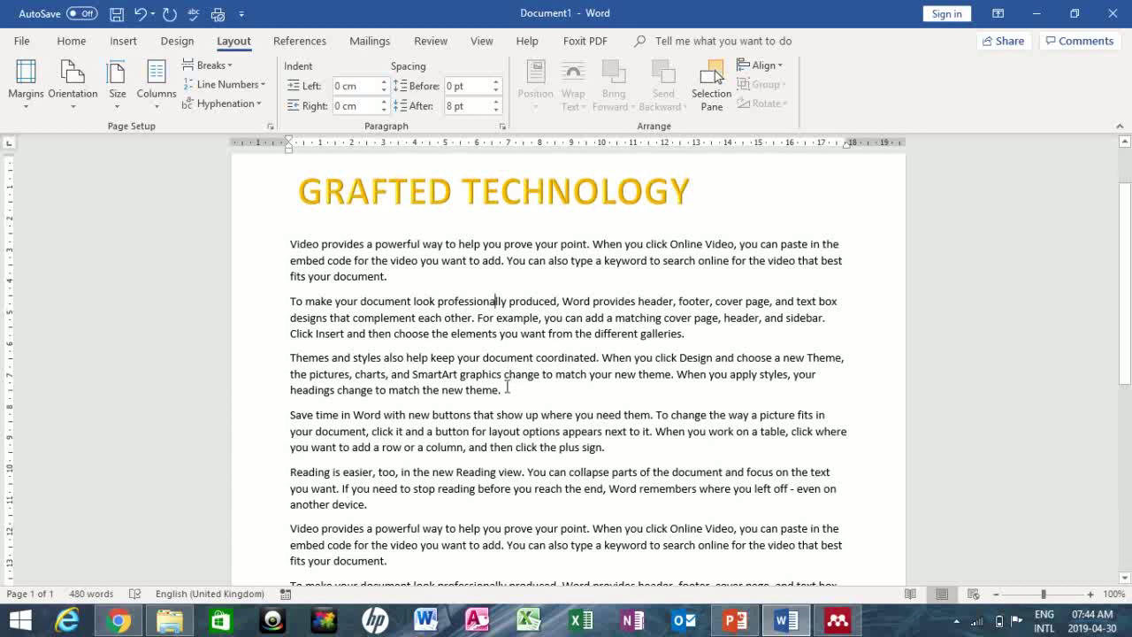
drag(507, 390, 300, 302)
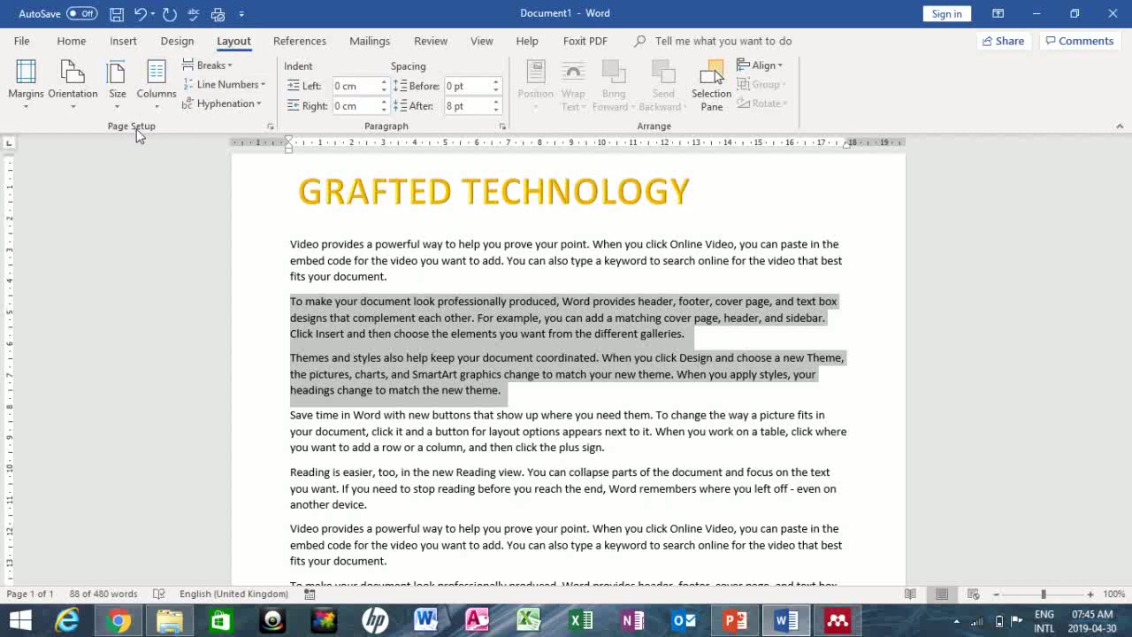
click(157, 110)
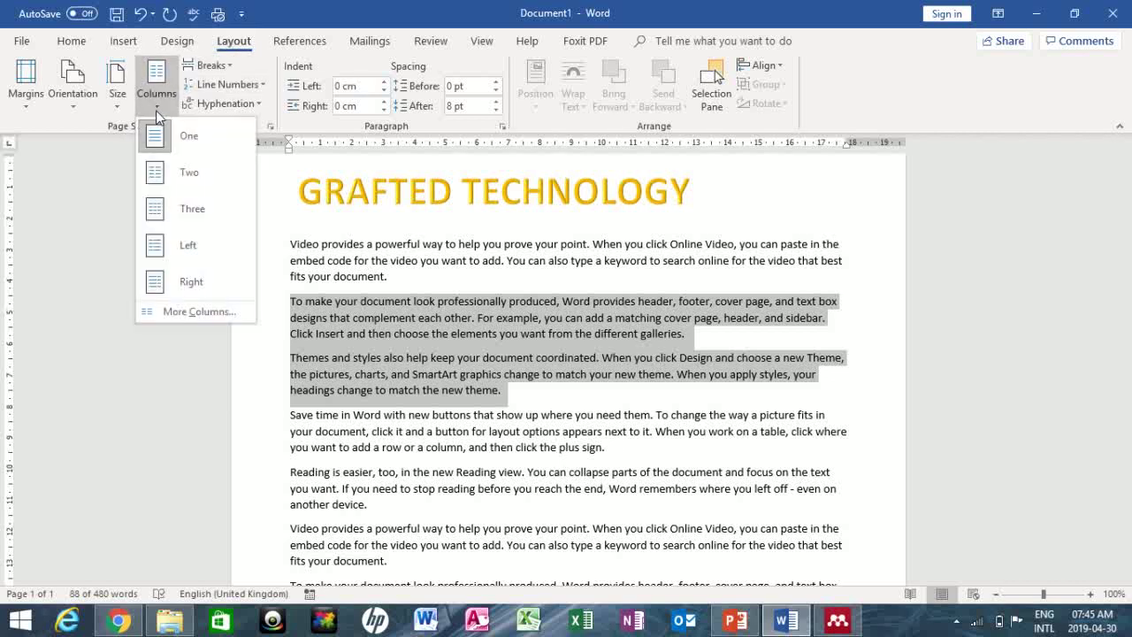
click(180, 172)
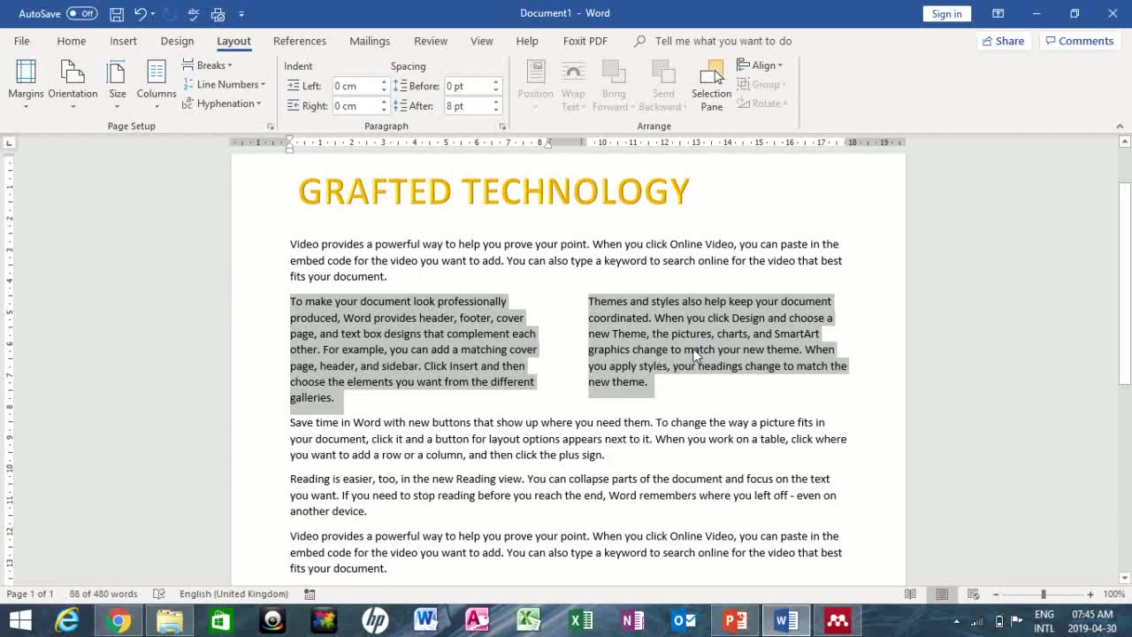
Set the spacing between the two columns to 2 cm and add a line between them, then deselect the text.
click(159, 109)
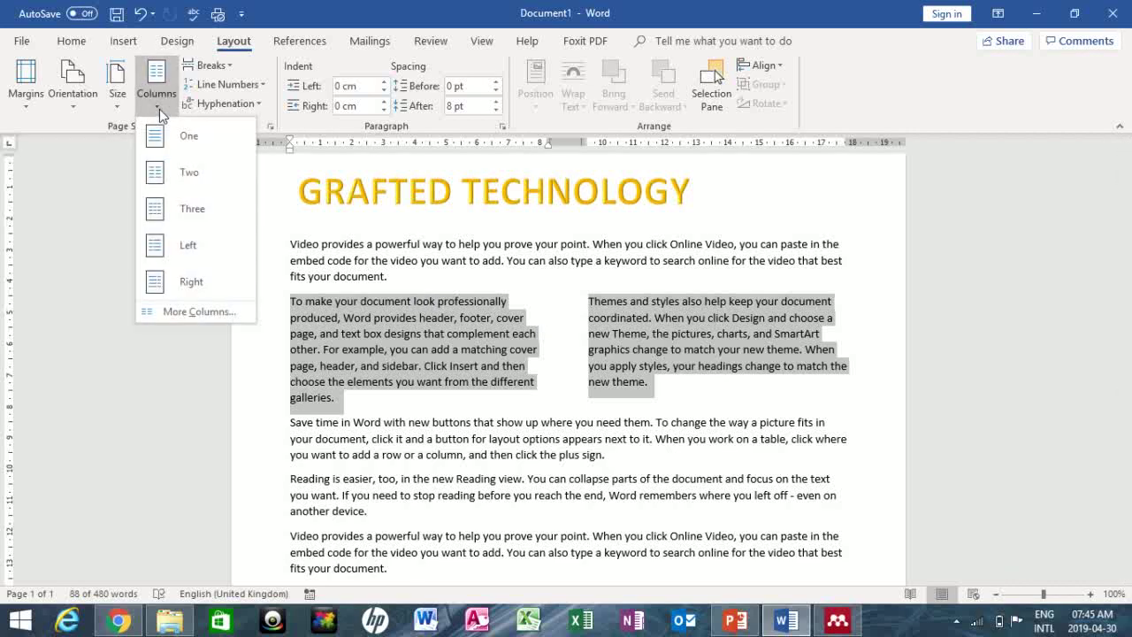
click(181, 313)
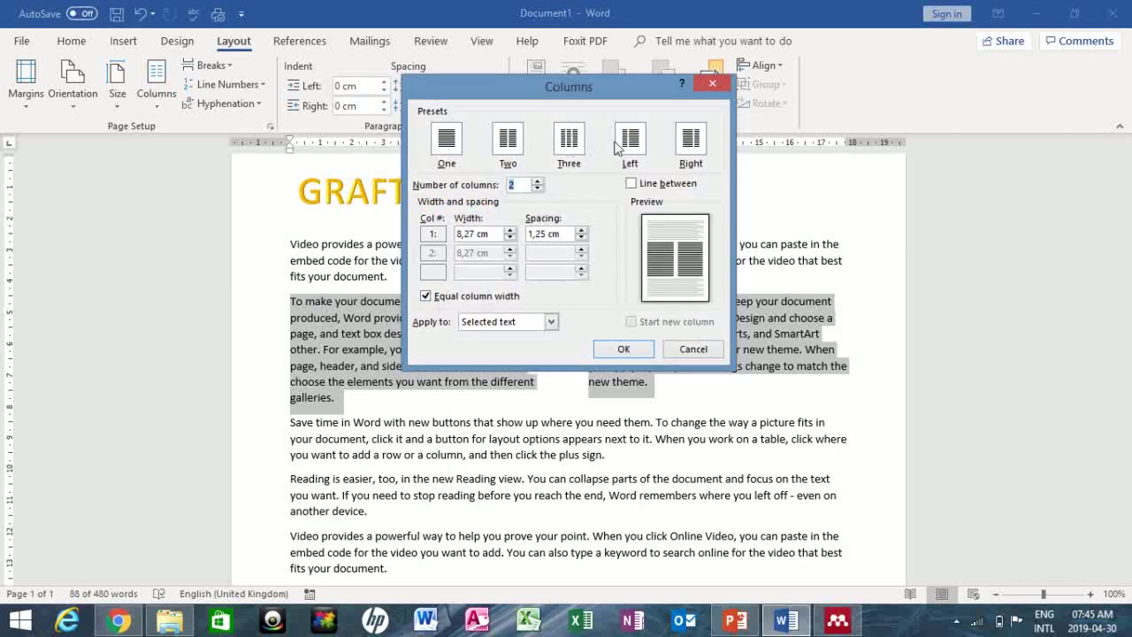
click(546, 234)
key(BackSpace)
key(BackSpace)
key(BackSpace)
key(BackSpace)
text(2)
click(633, 185)
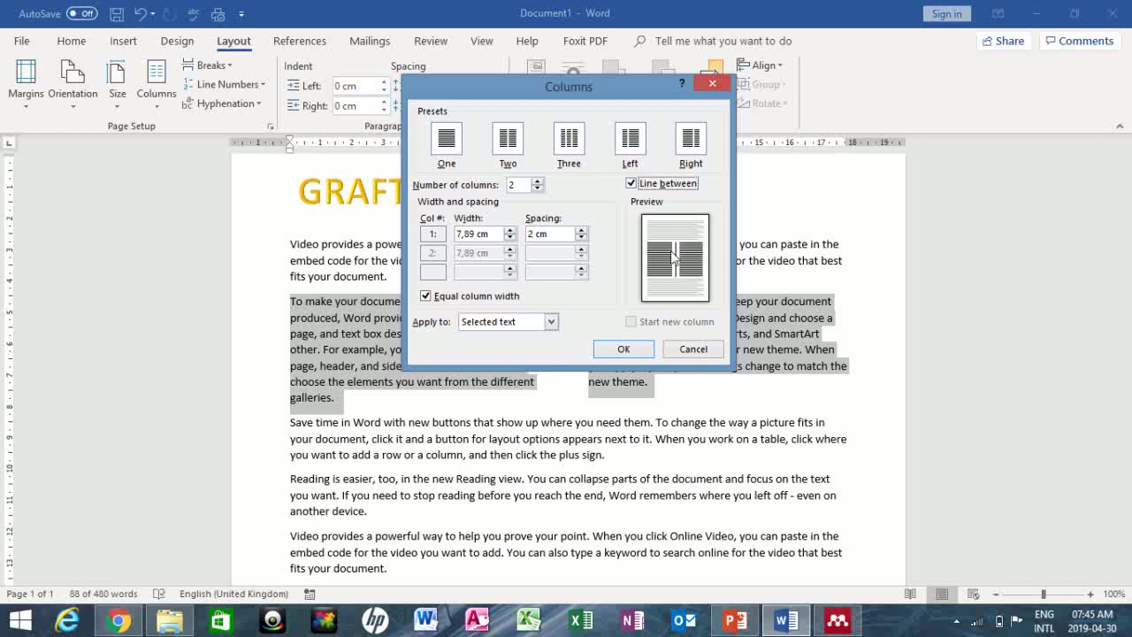
click(619, 350)
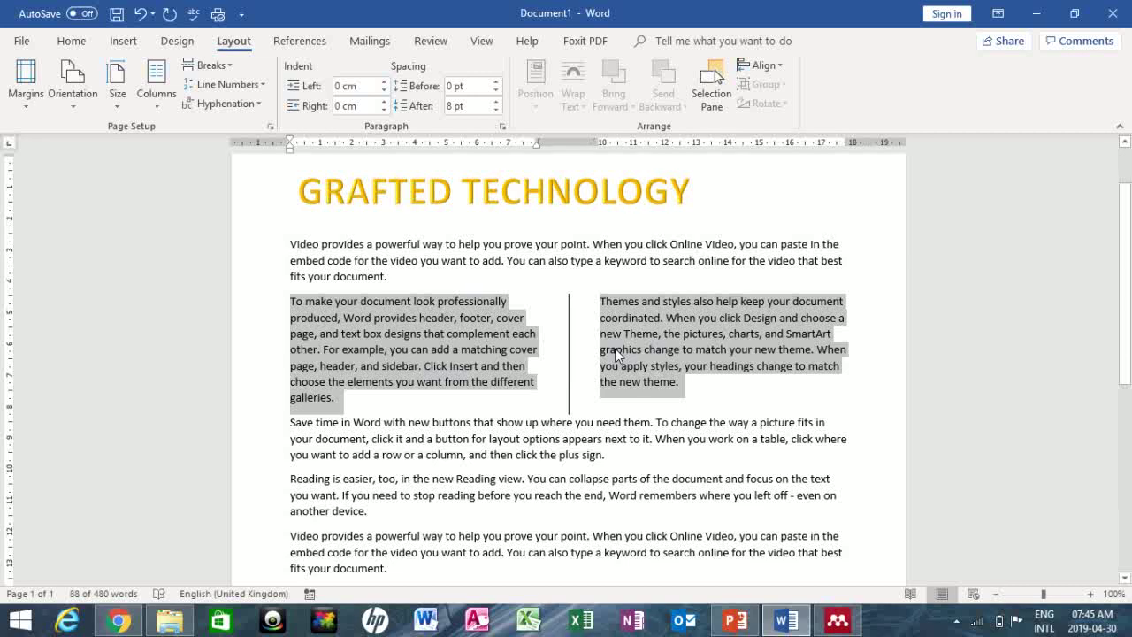
click(597, 452)
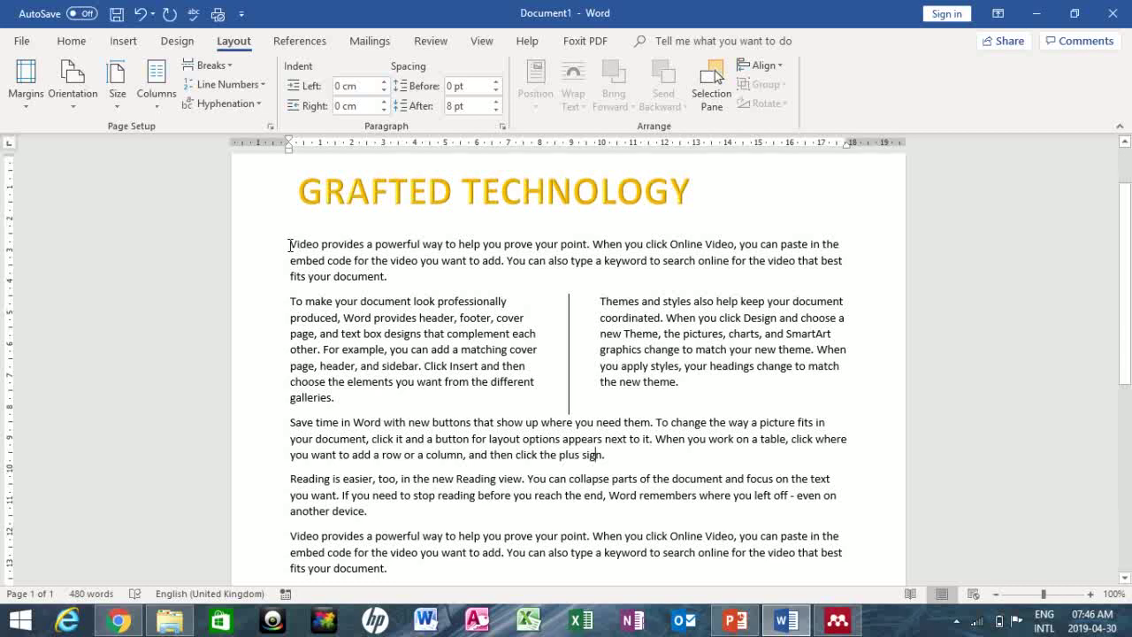
Justify all body paragraphs below the GRAFTED TECHNOLOGY title and deselect them.
drag(298, 252, 369, 409)
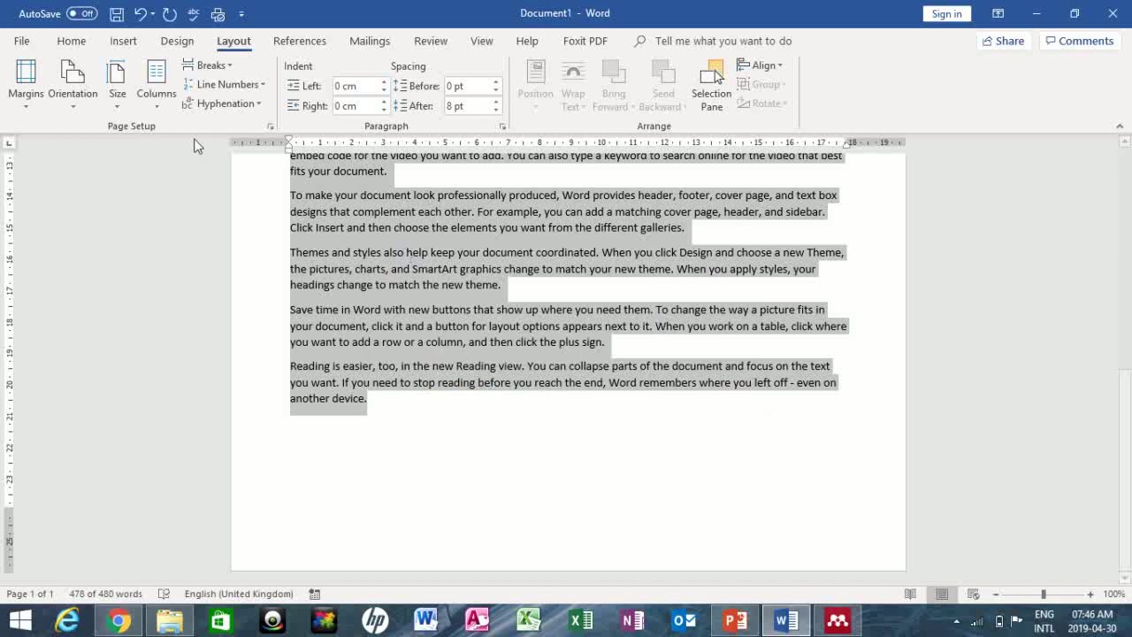
click(76, 40)
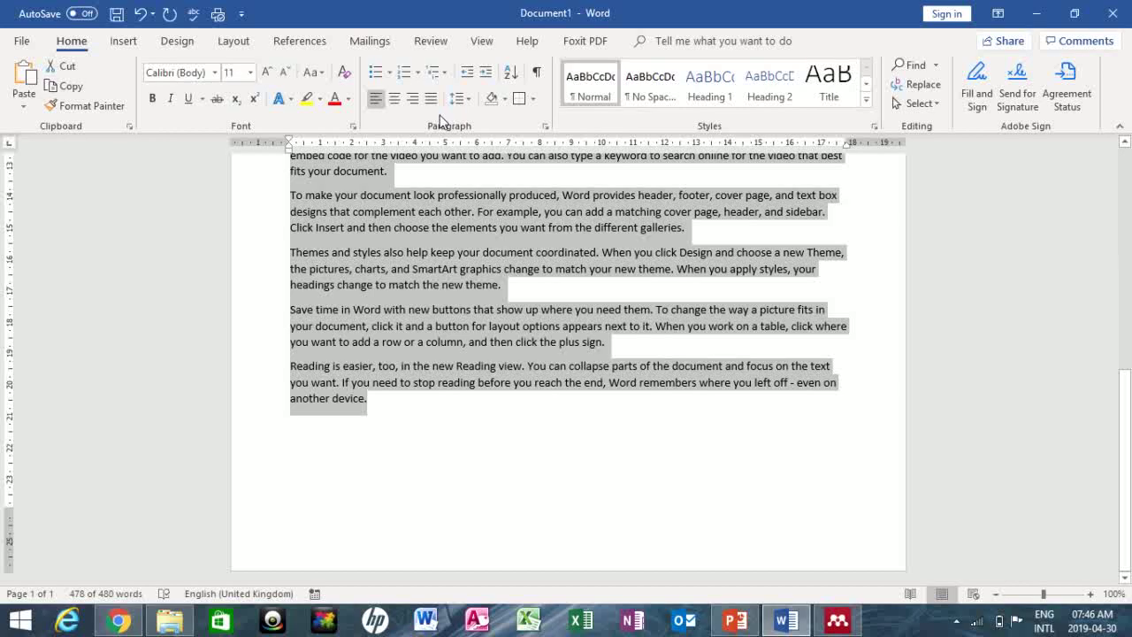
click(430, 100)
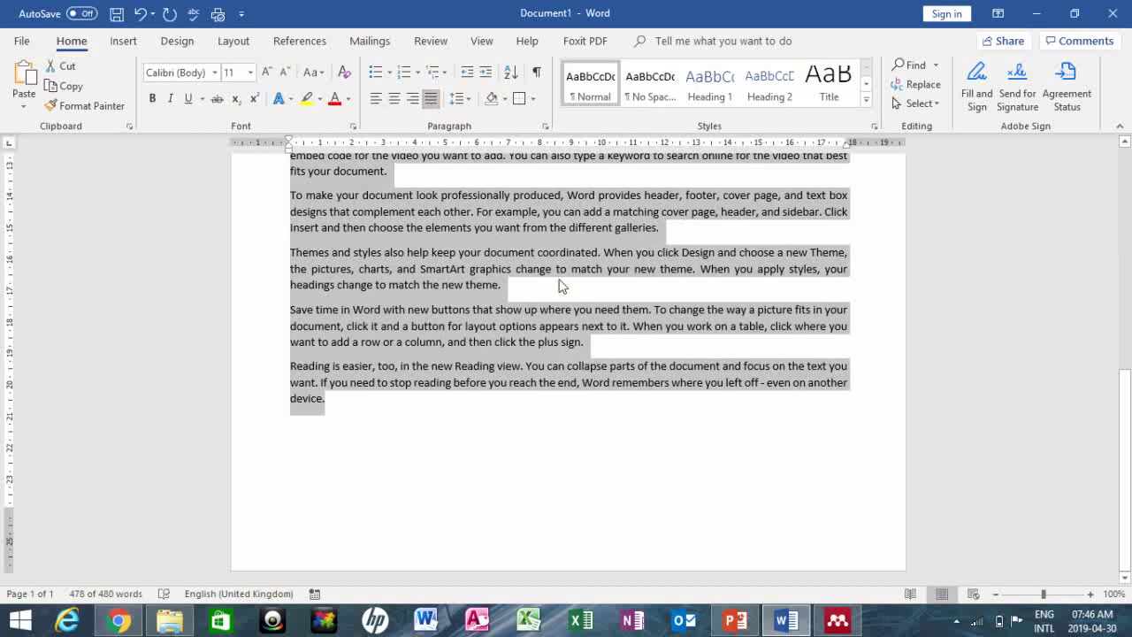
scroll(1129, 421, up, 5)
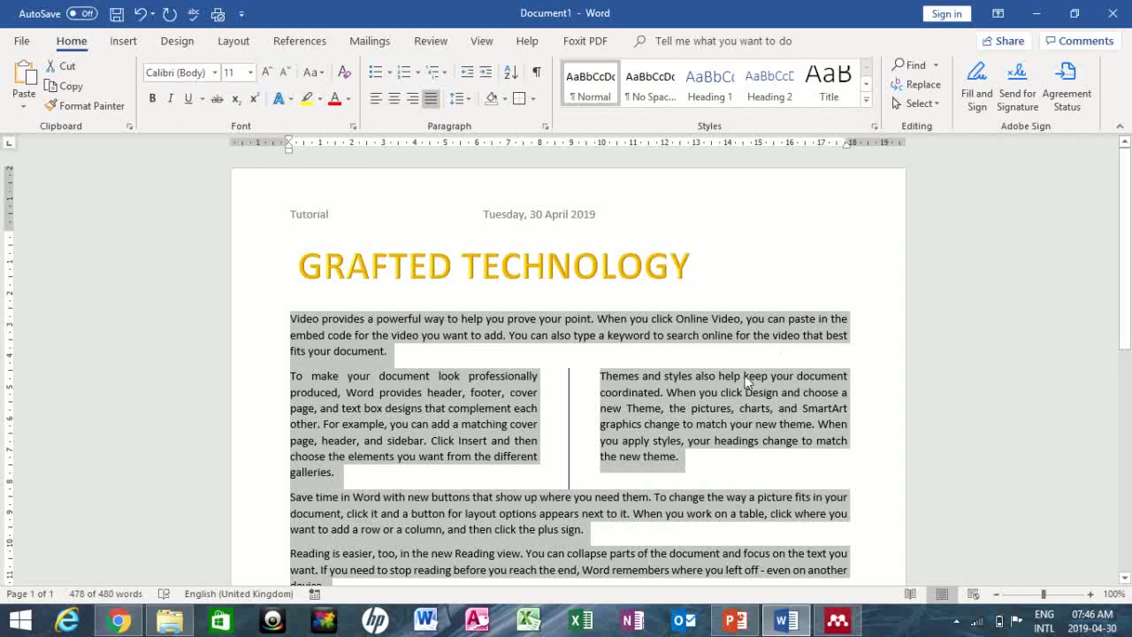
click(746, 456)
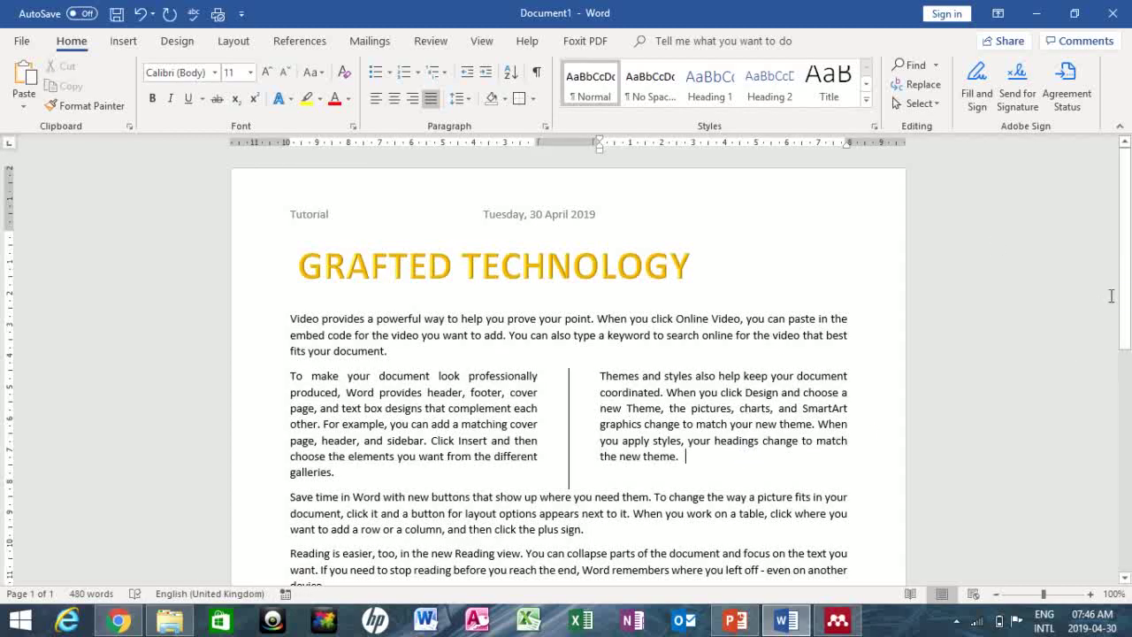
Set the line spacing of all body paragraphs to 1,15 and deselect them.
scroll(1128, 433, down, 5)
scroll(1127, 433, up, 5)
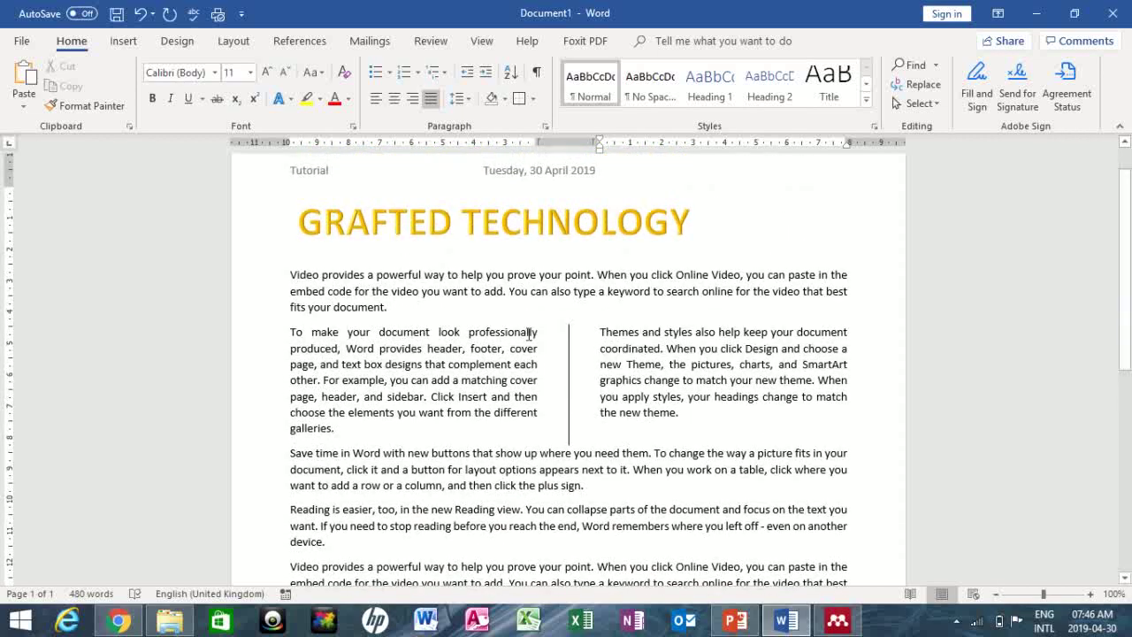
drag(290, 272, 325, 480)
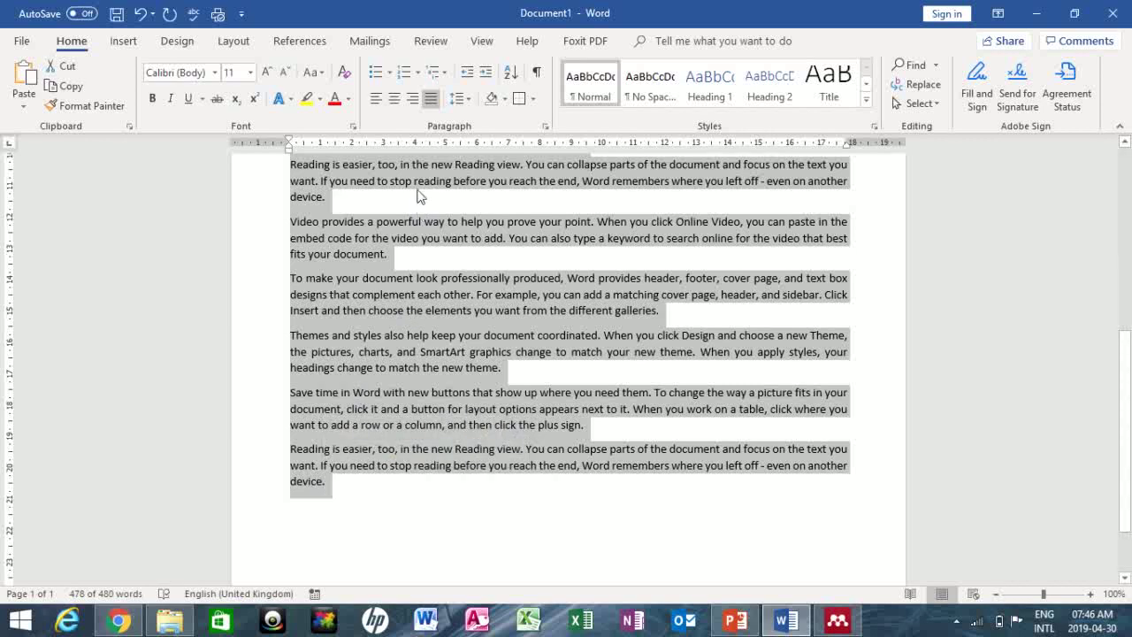
click(468, 103)
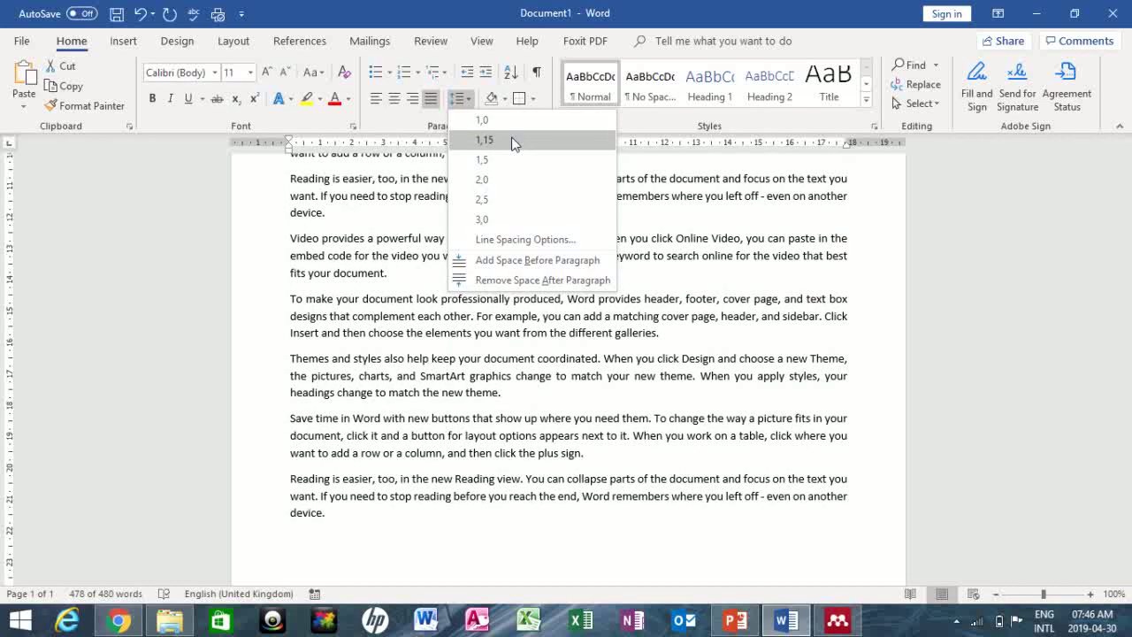
click(512, 142)
click(622, 361)
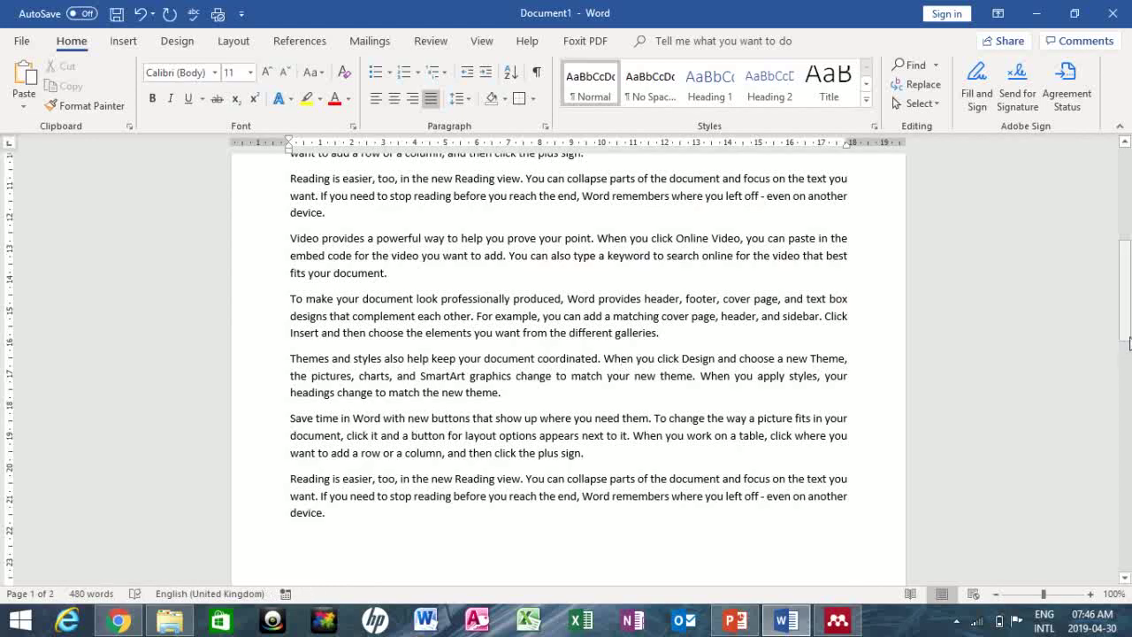
drag(1129, 343, 1125, 264)
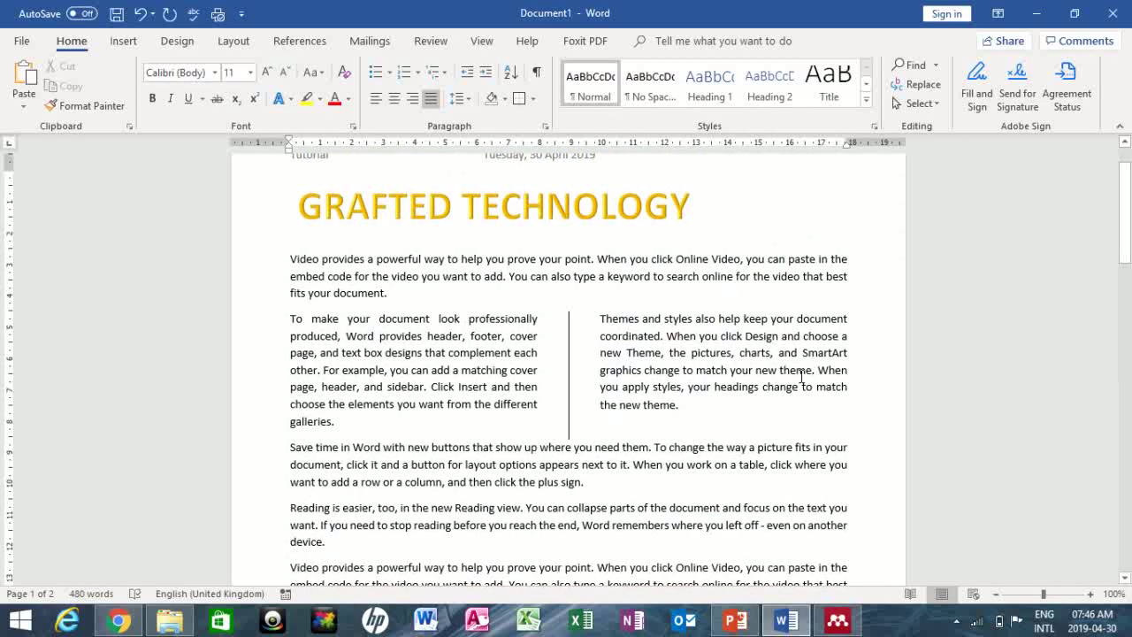
click(796, 371)
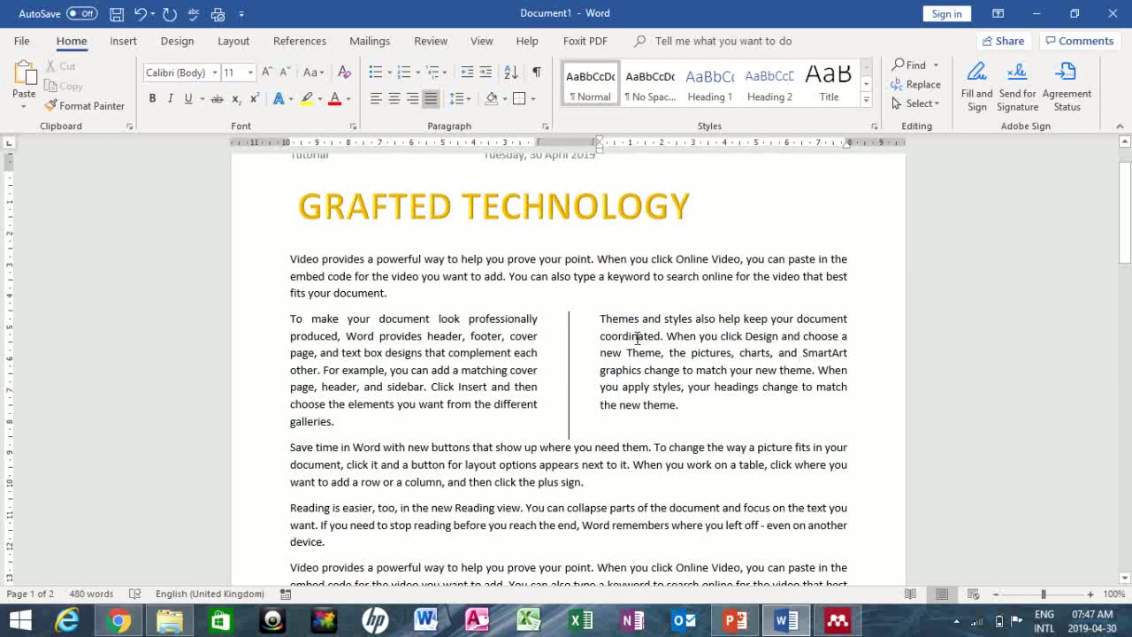
click(733, 630)
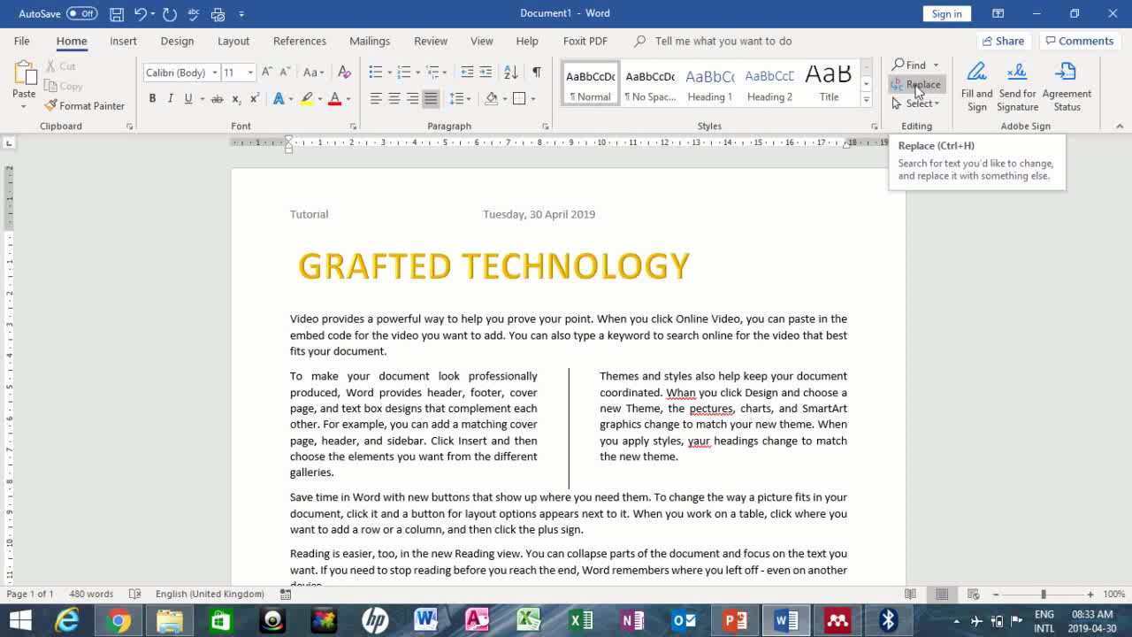
Set up a find and replace that swaps the word "document" for "file".
click(926, 88)
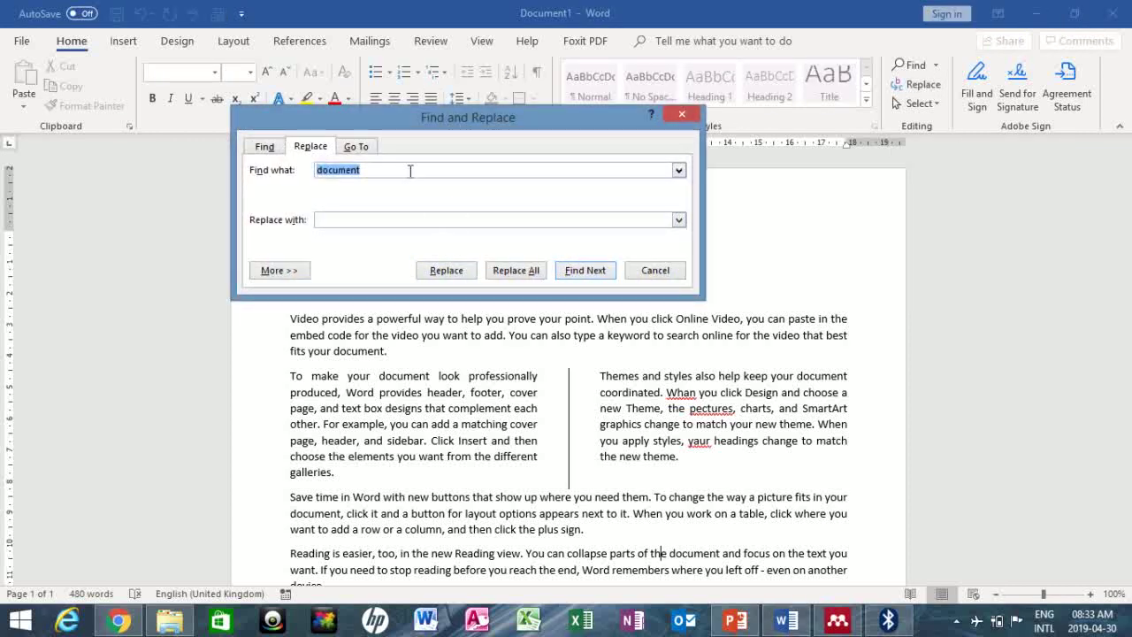
click(359, 169)
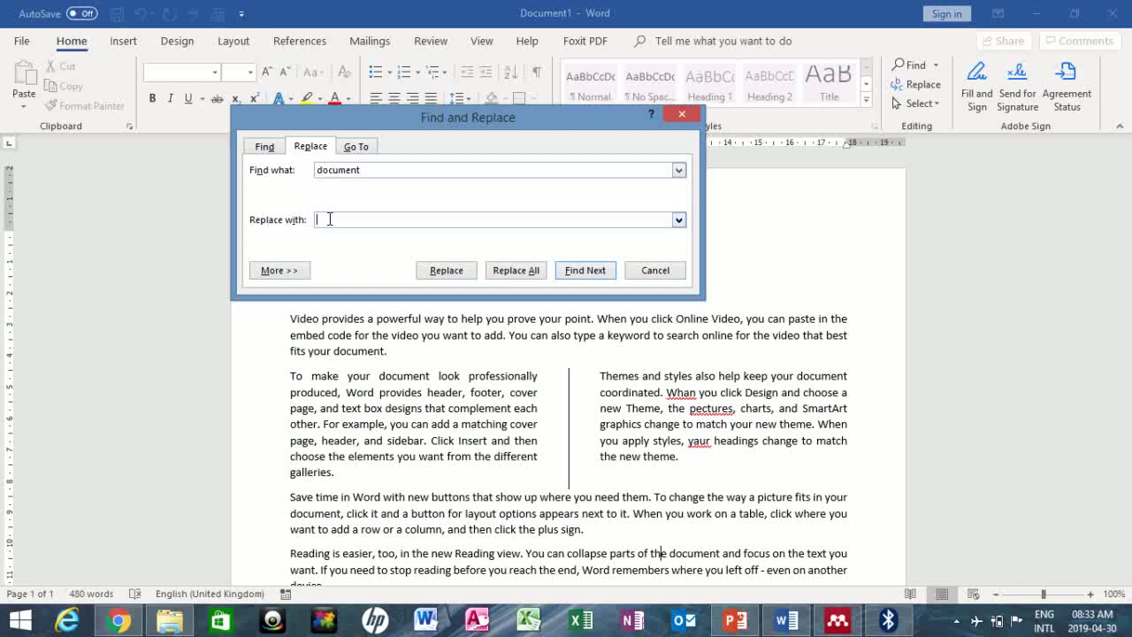
text(file)
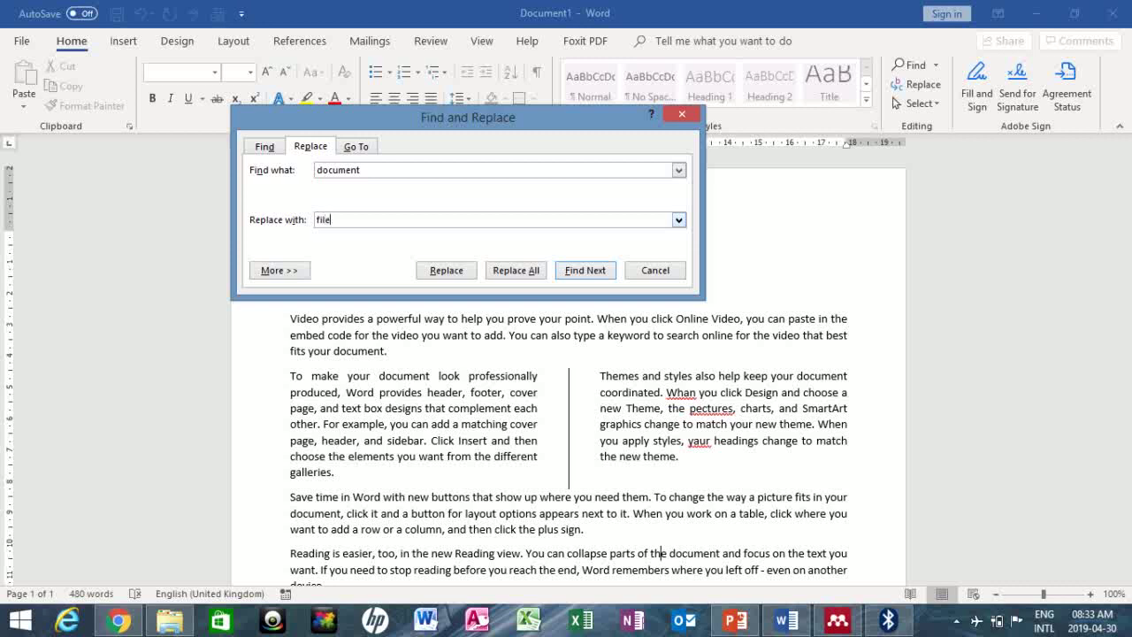
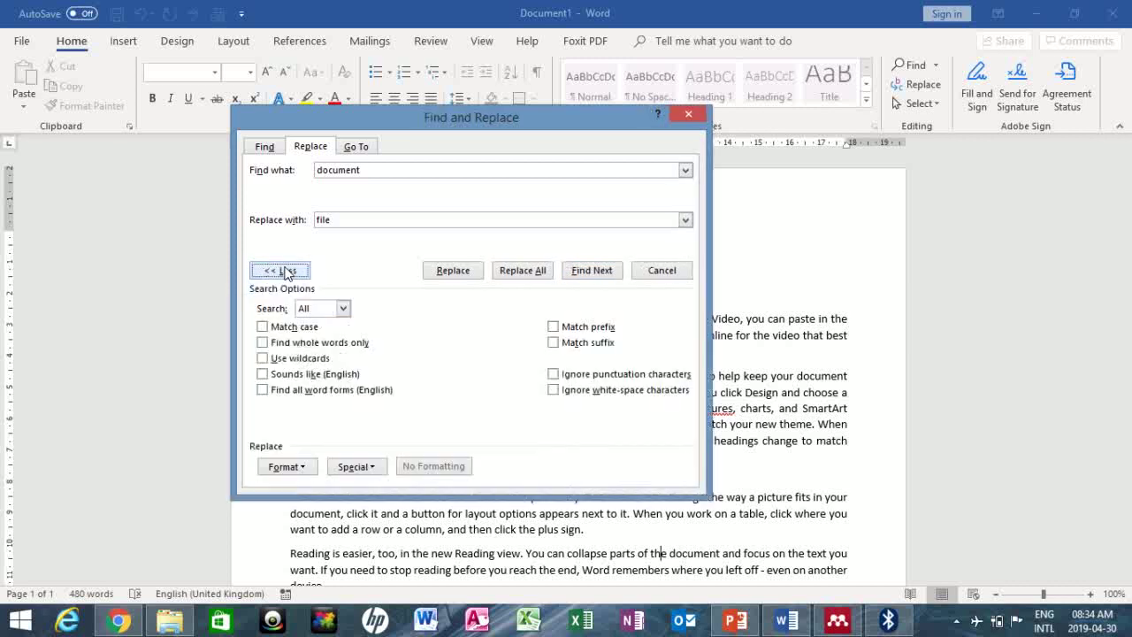
Format the replacement text "file" as bold with font size 16.
click(302, 468)
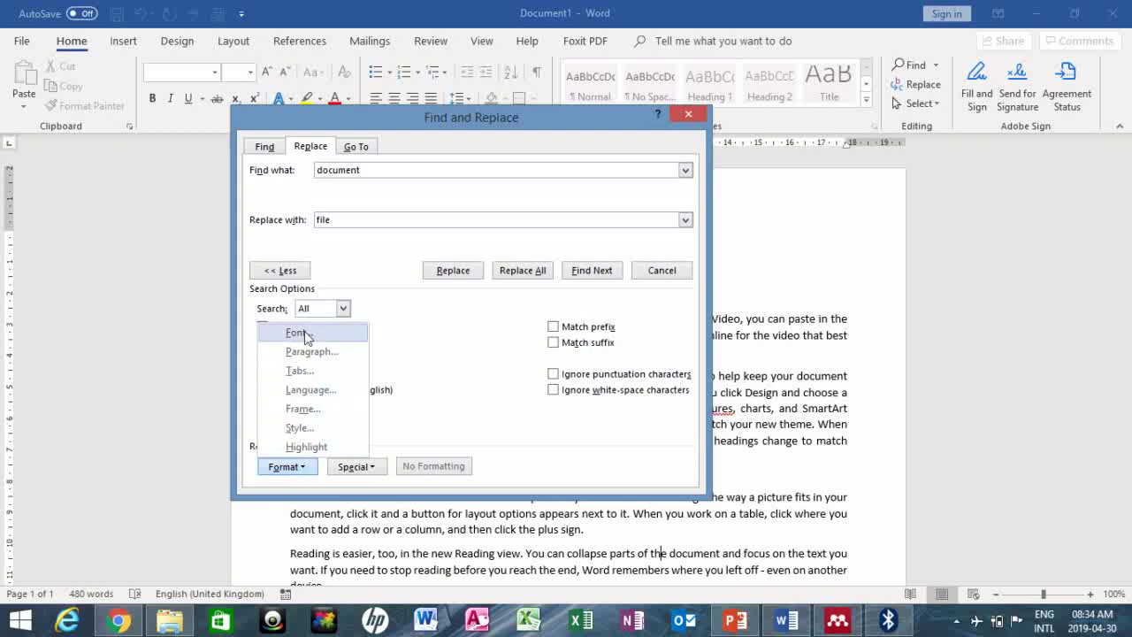
click(300, 333)
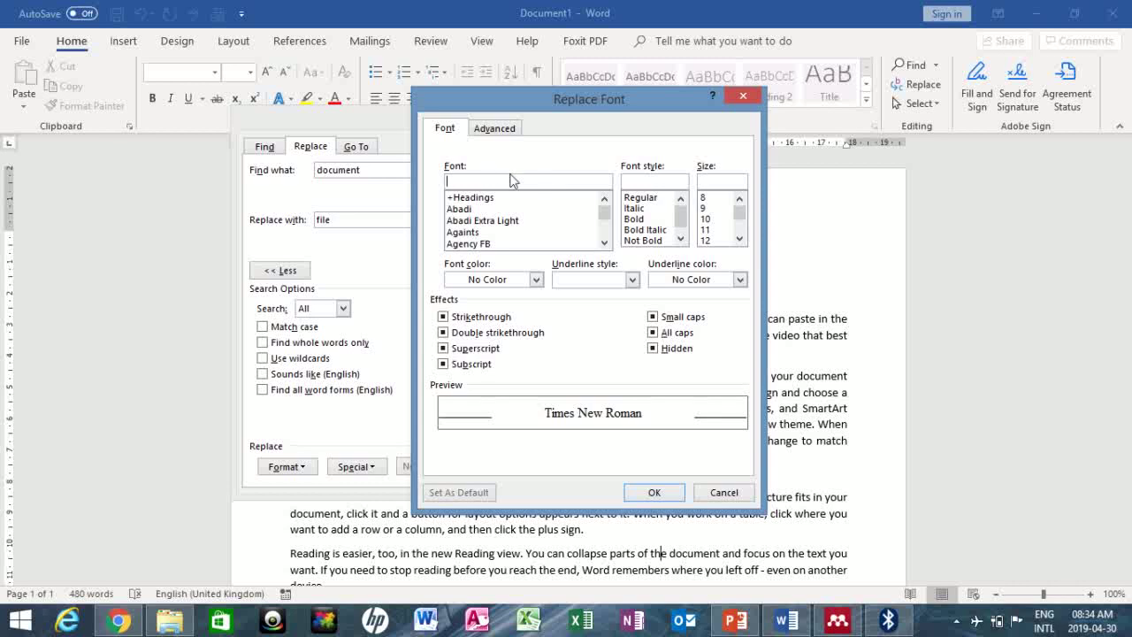
click(635, 220)
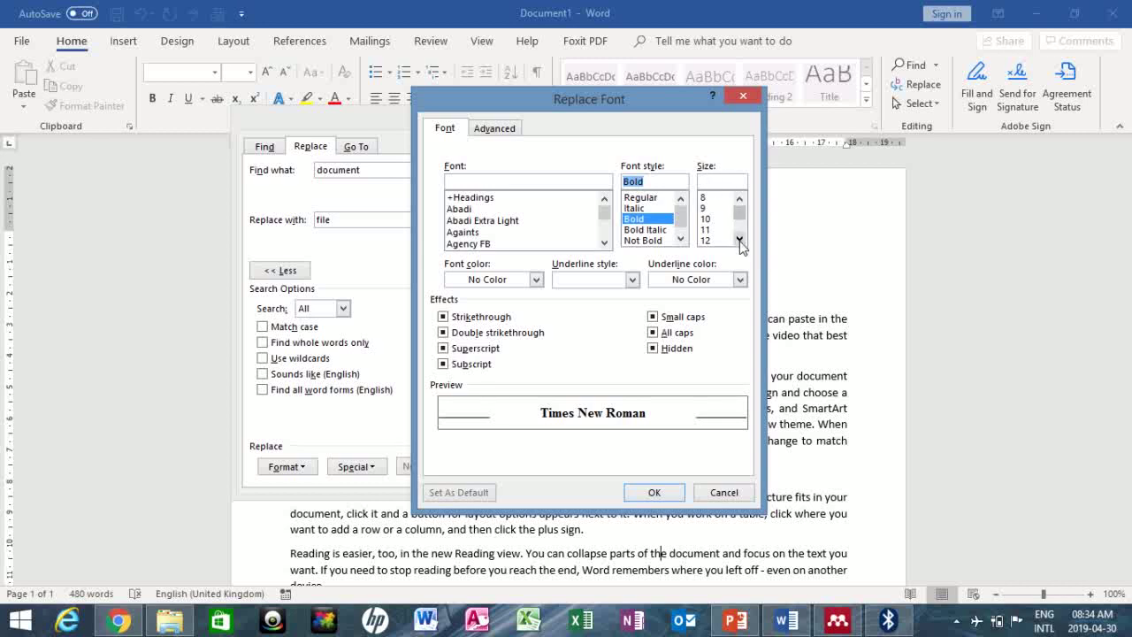
click(740, 239)
click(739, 238)
click(739, 197)
click(739, 197)
click(739, 198)
click(711, 229)
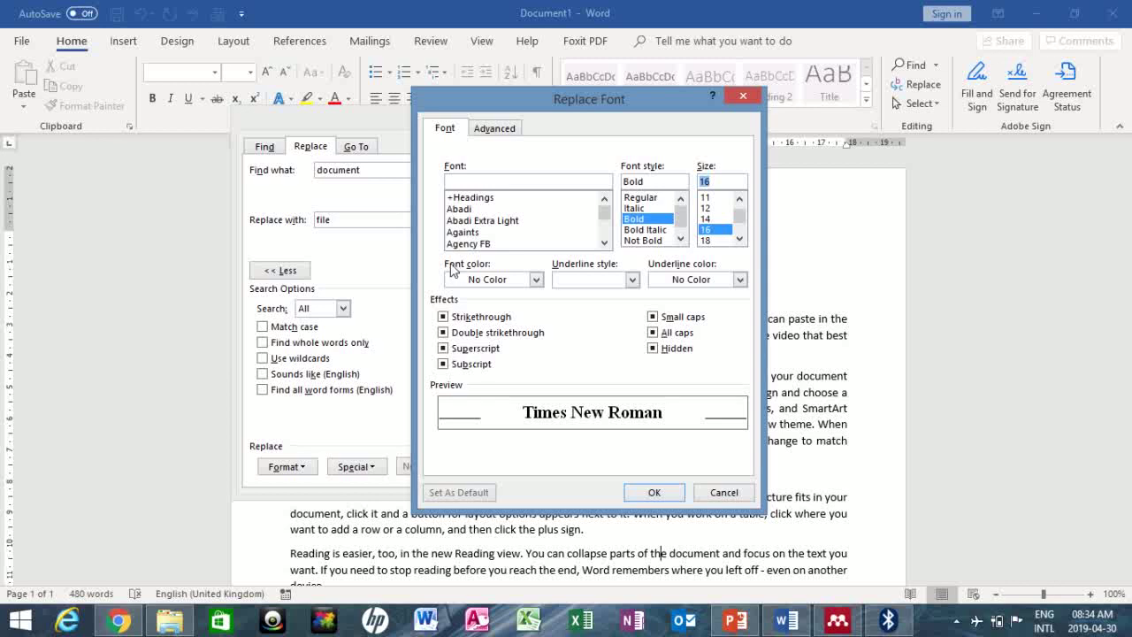
Set the replacement text's font color to Red with the All caps effect and accept the font settings.
click(535, 280)
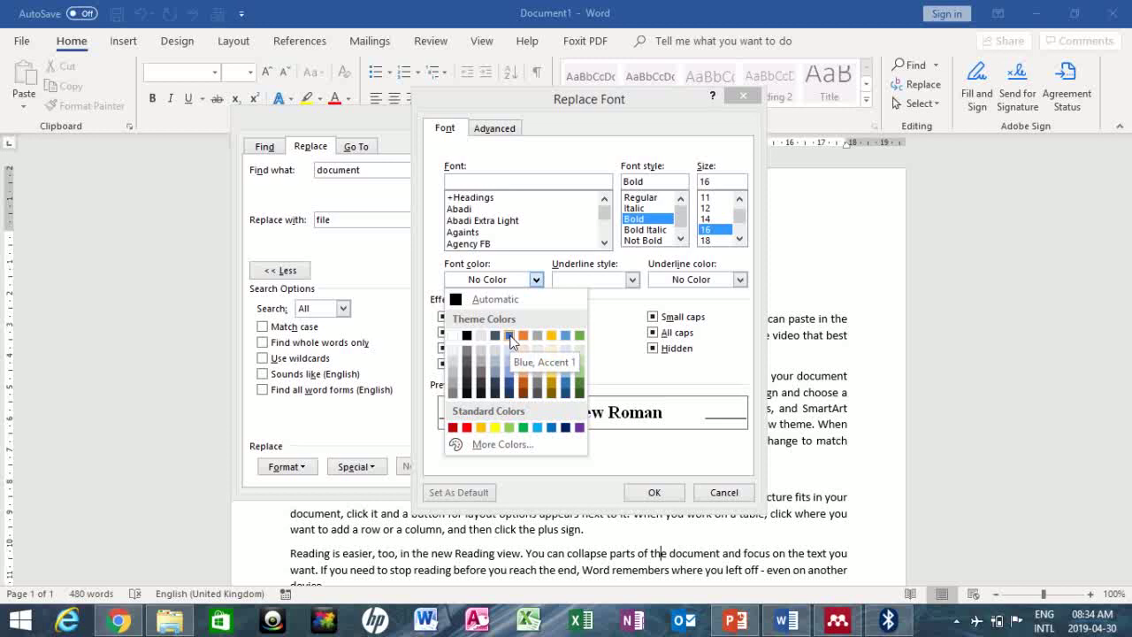
click(466, 428)
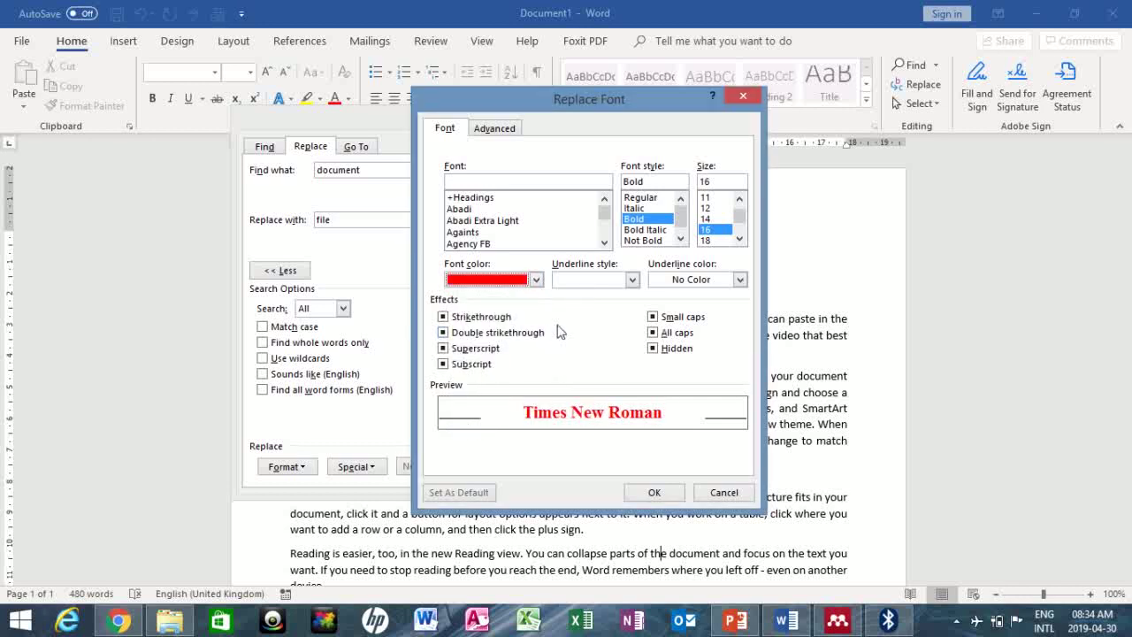
click(653, 333)
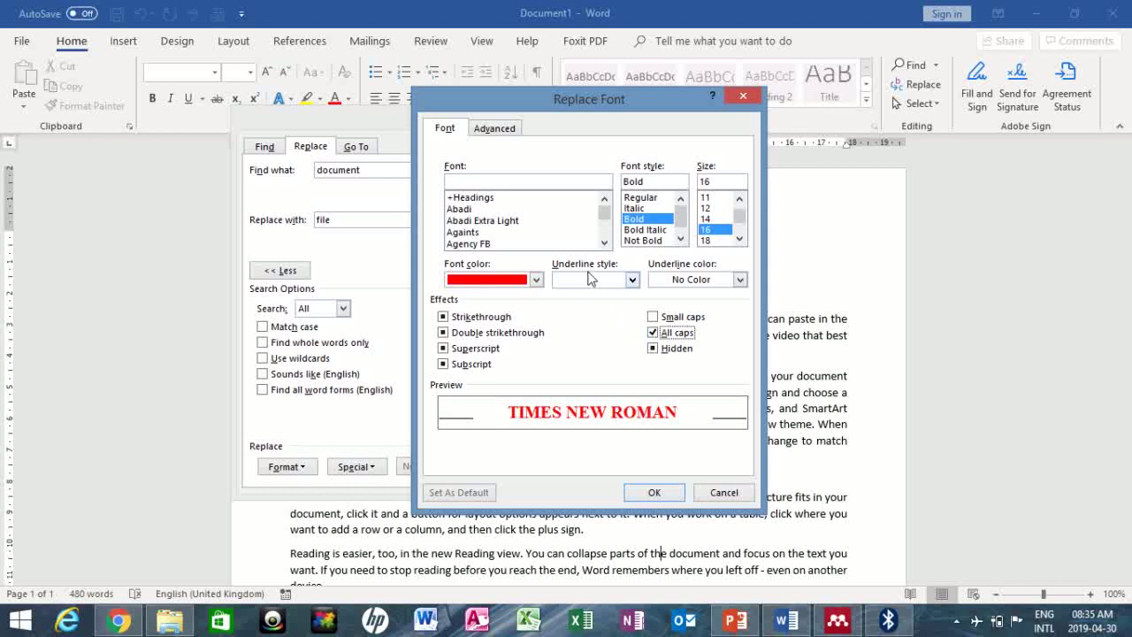
click(631, 280)
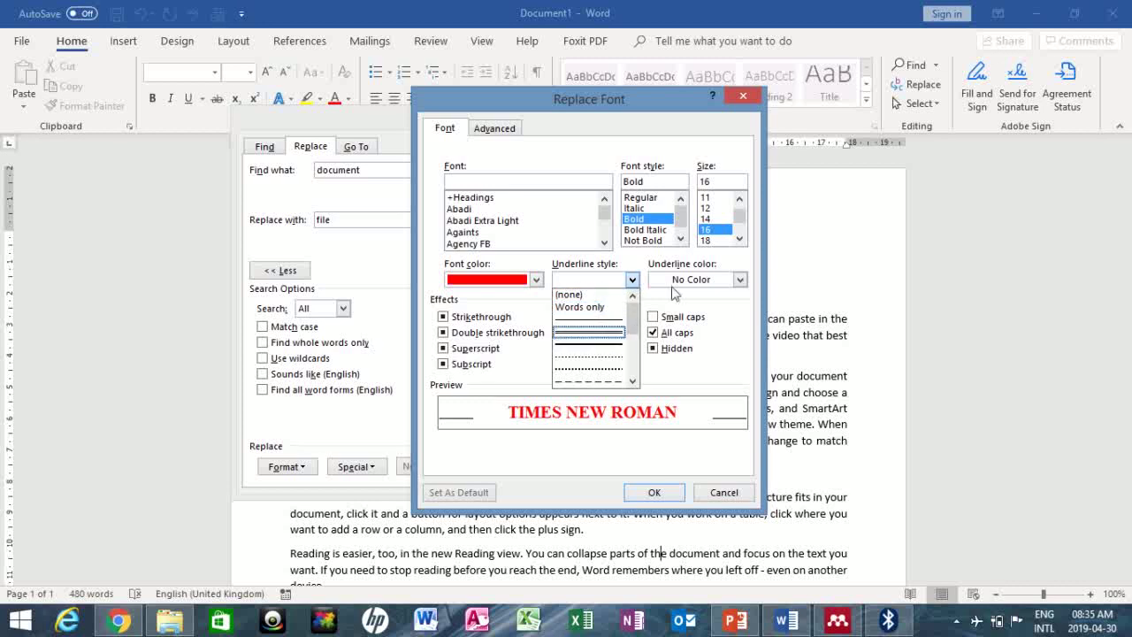
click(714, 304)
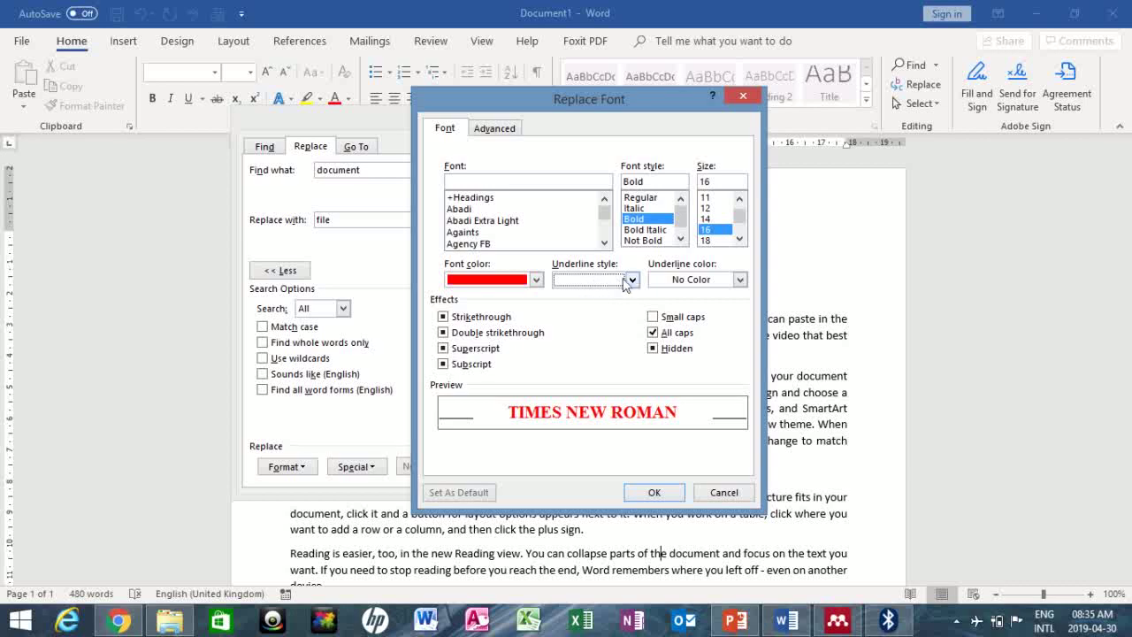
click(651, 493)
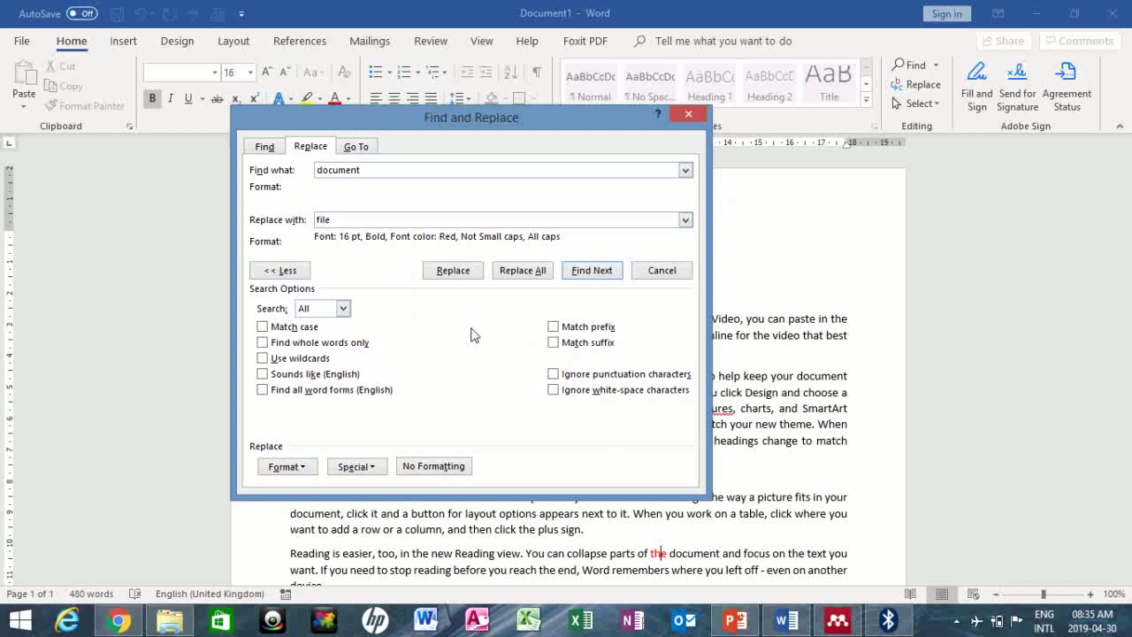
Replace all occurrences of "document" with the formatted "file" and close Find and Replace.
click(523, 272)
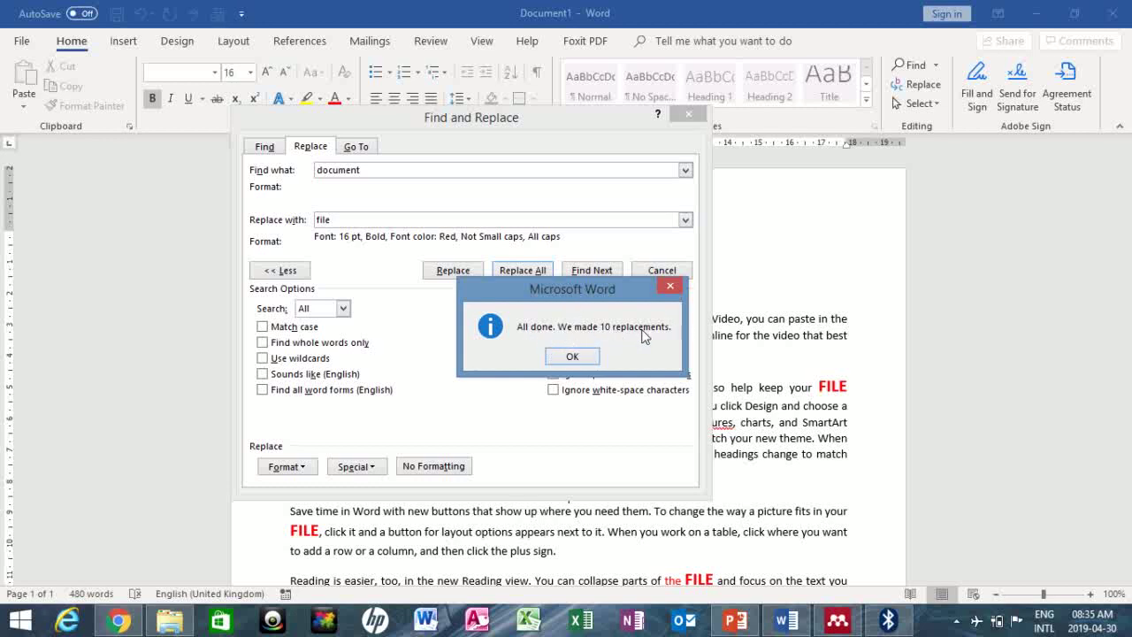
click(573, 357)
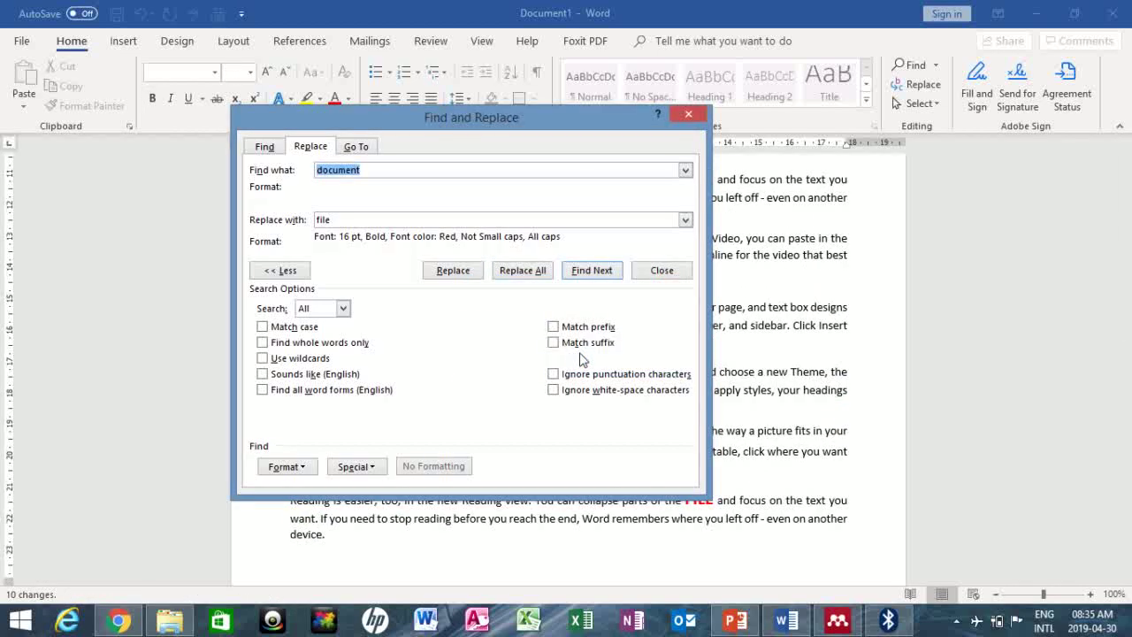
click(659, 272)
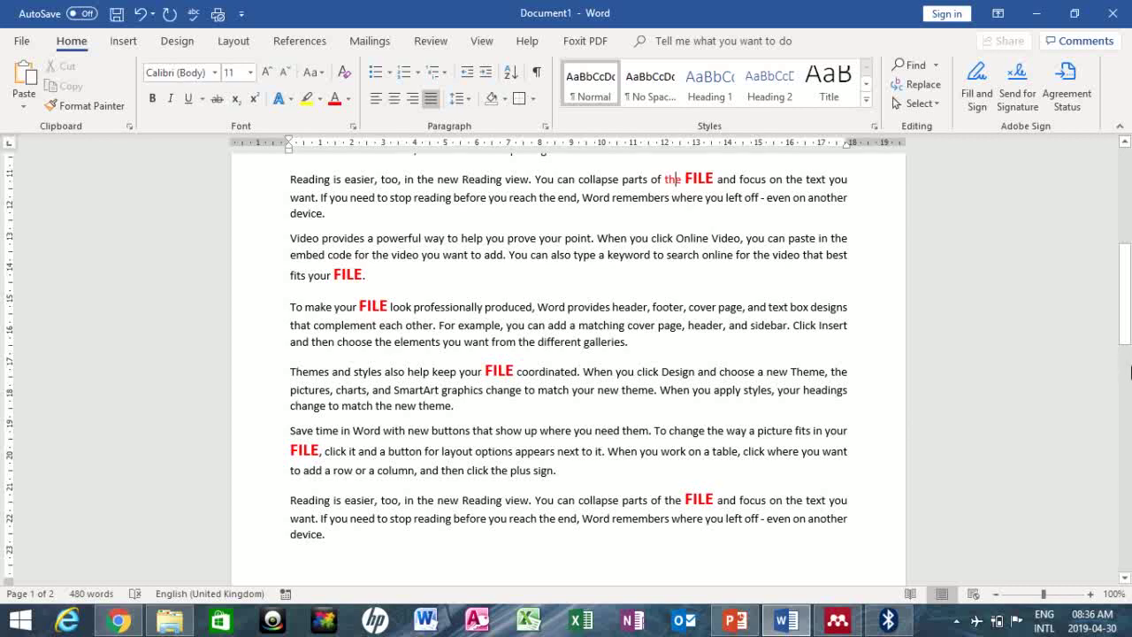
Choose a Box border with a dashed line style for the GRAFTED TECHNOLOGY title text.
drag(1124, 341, 1124, 233)
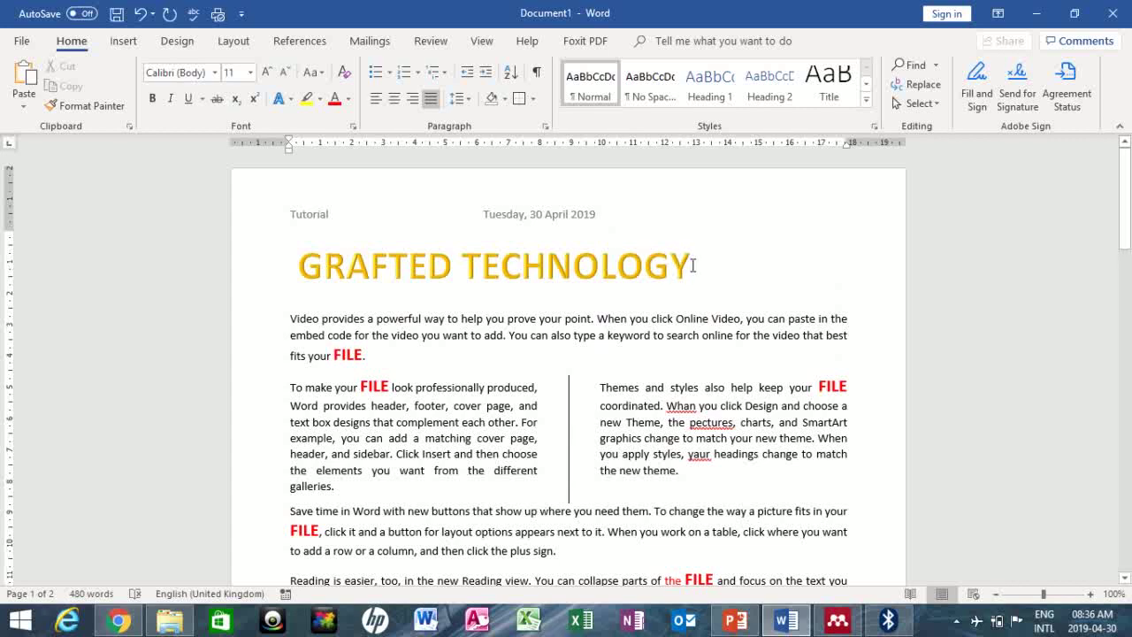
key(ctrl+y)
mouse_move(694, 260)
mouse_down()
mouse_move(298, 265)
mouse_move(318, 261)
mouse_up()
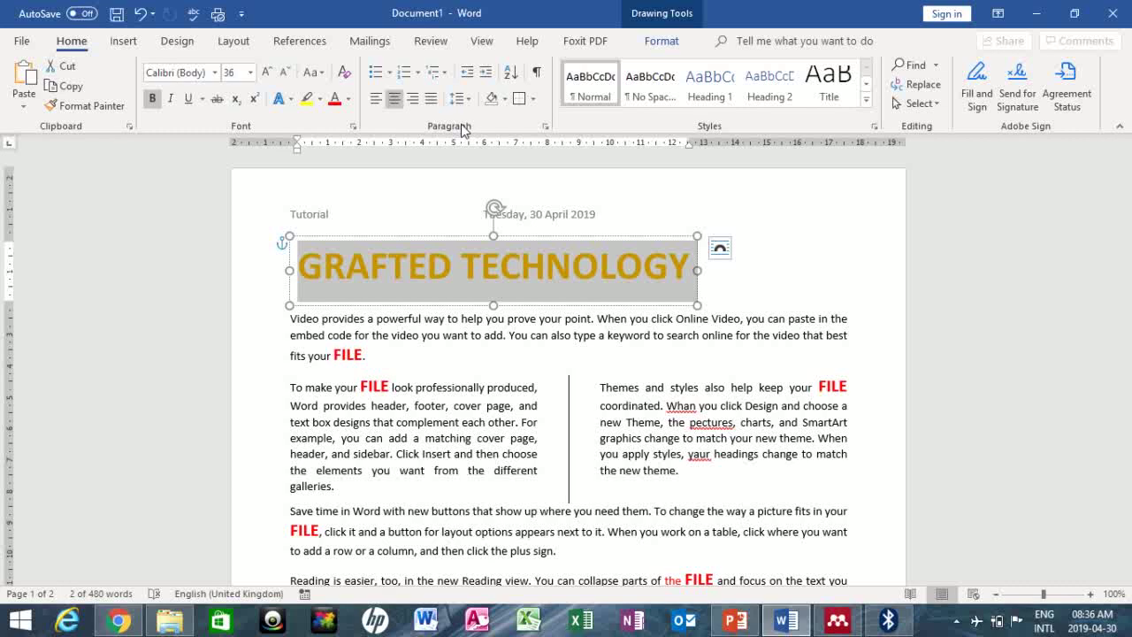
click(533, 99)
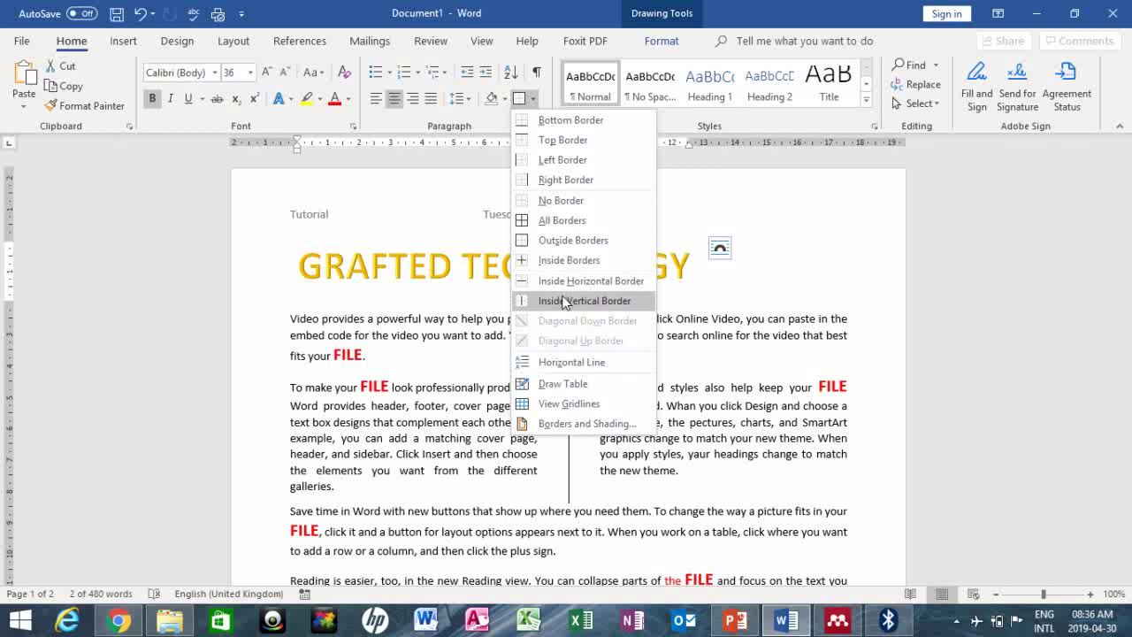
click(587, 423)
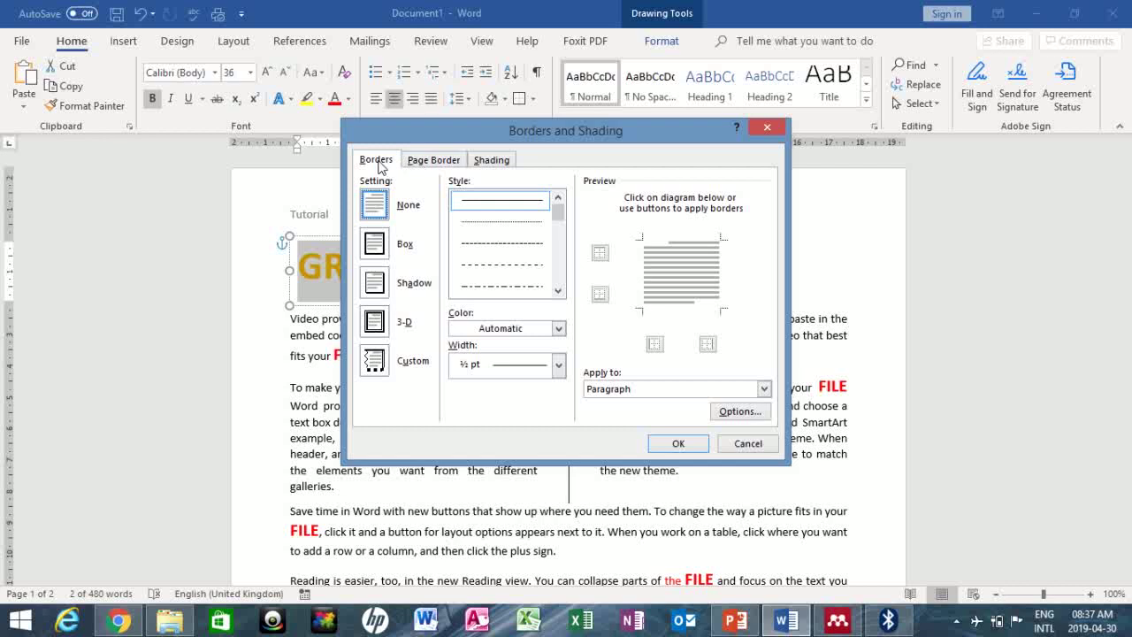
click(378, 244)
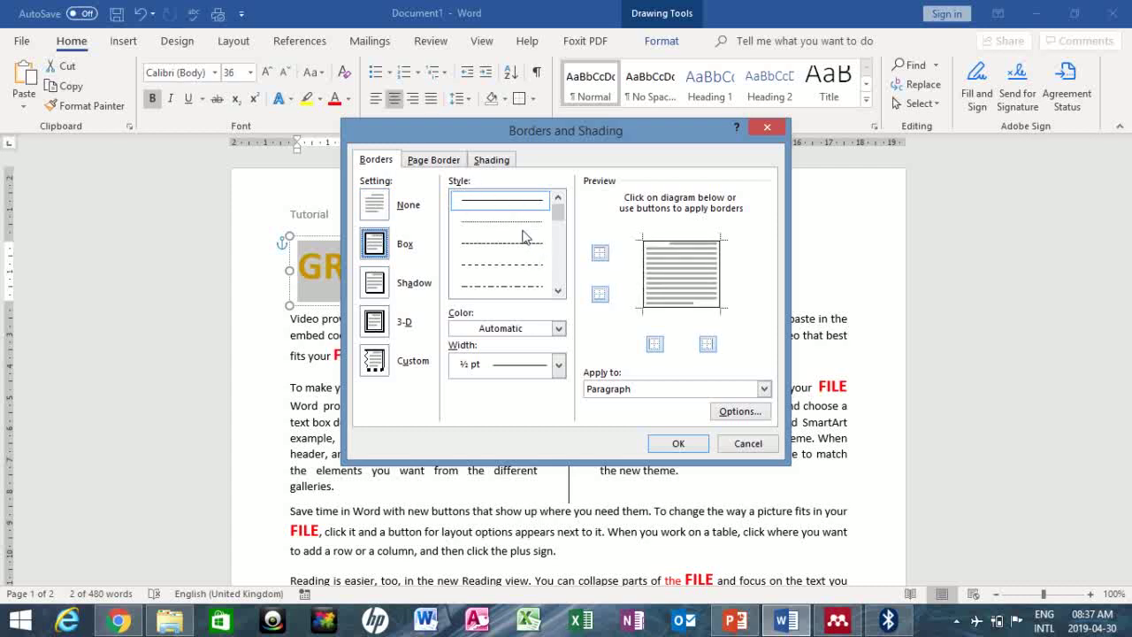
click(558, 291)
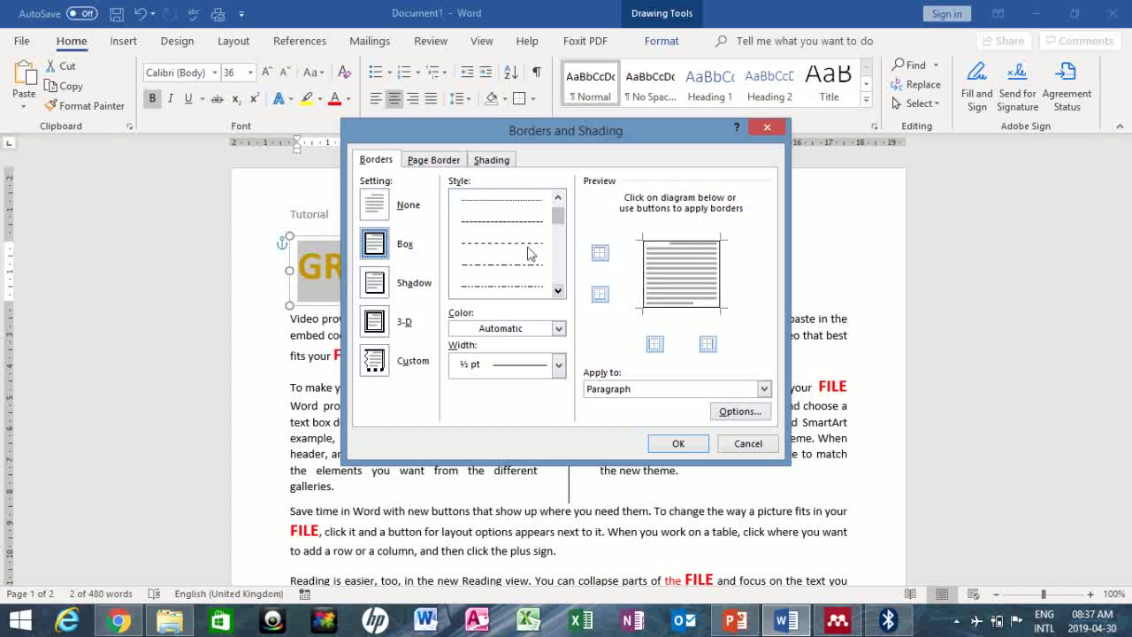
click(518, 244)
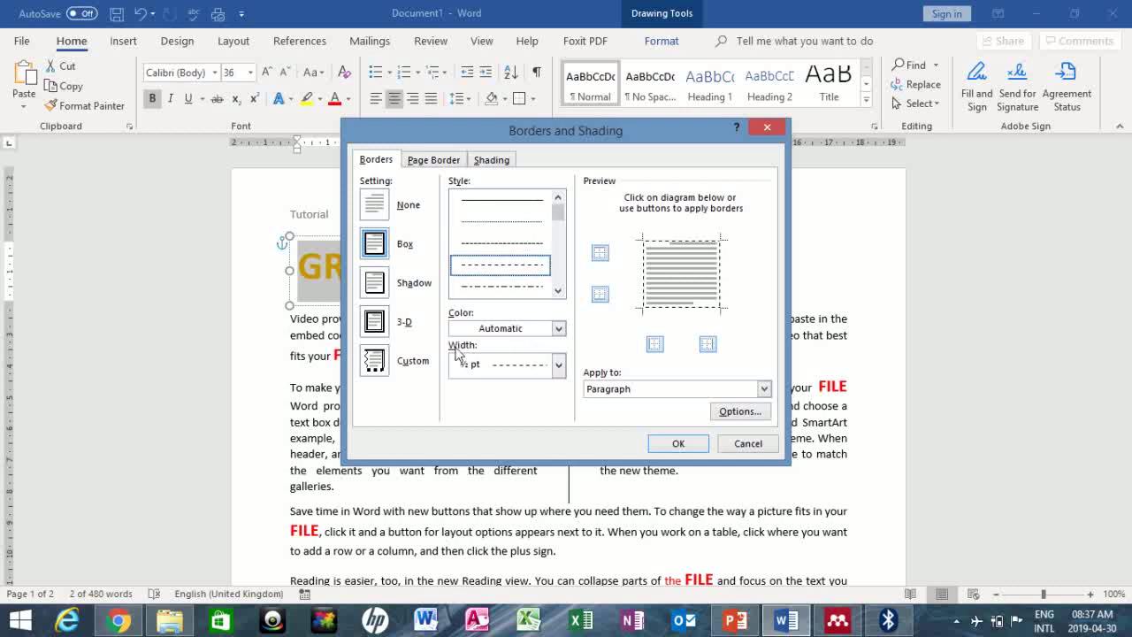
Set the title border's width to 1 ½ pt, apply it to the text only, and deselect the title.
click(558, 365)
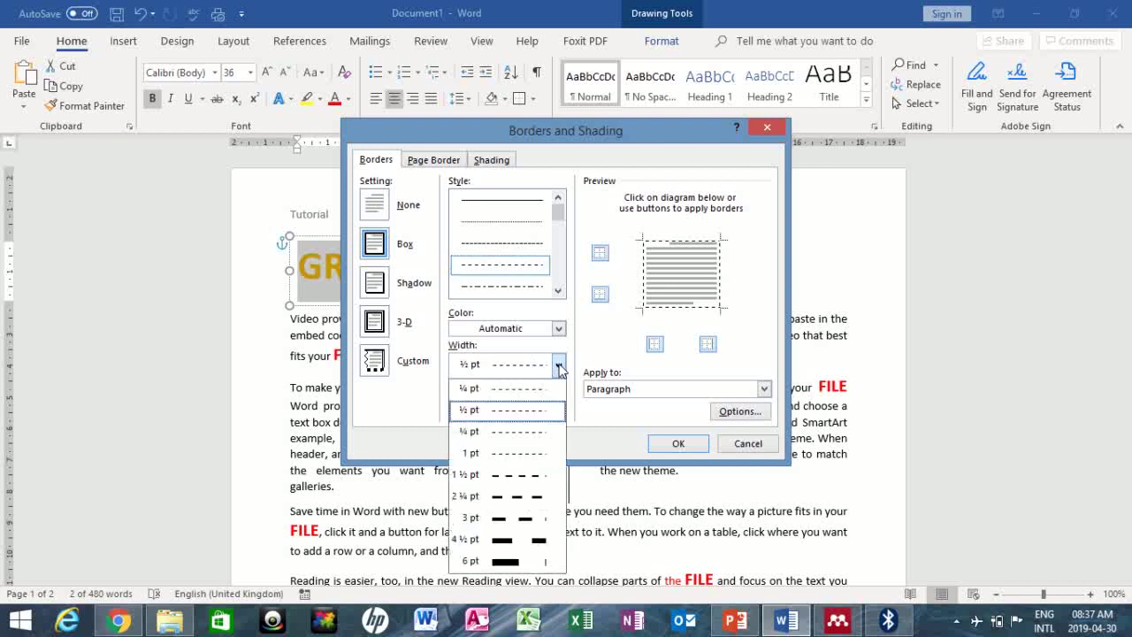
click(523, 475)
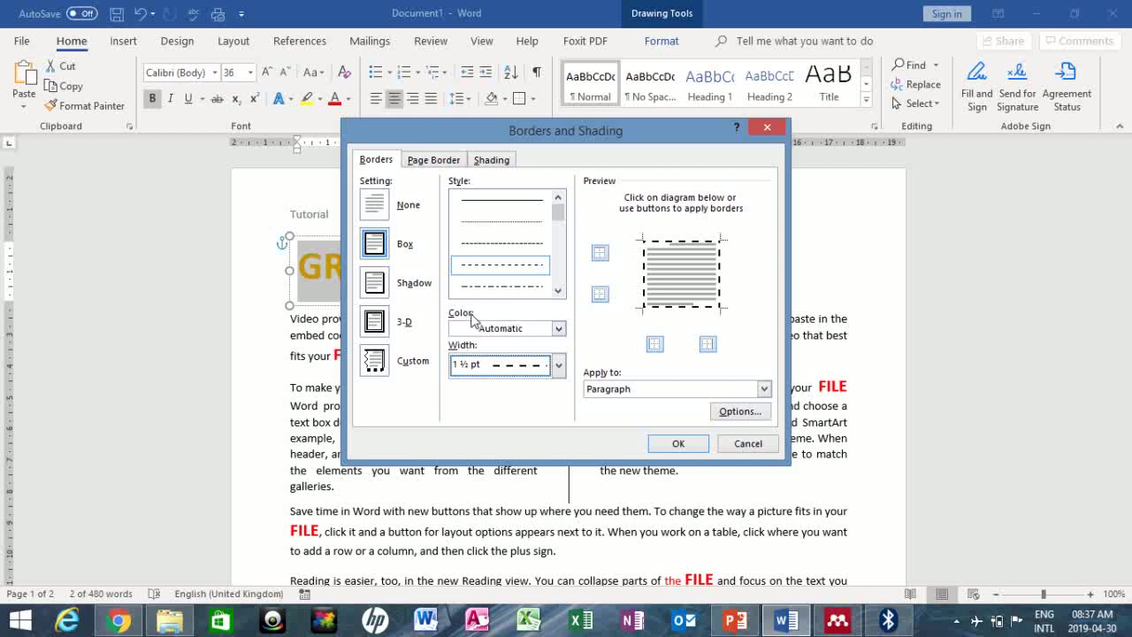
click(764, 389)
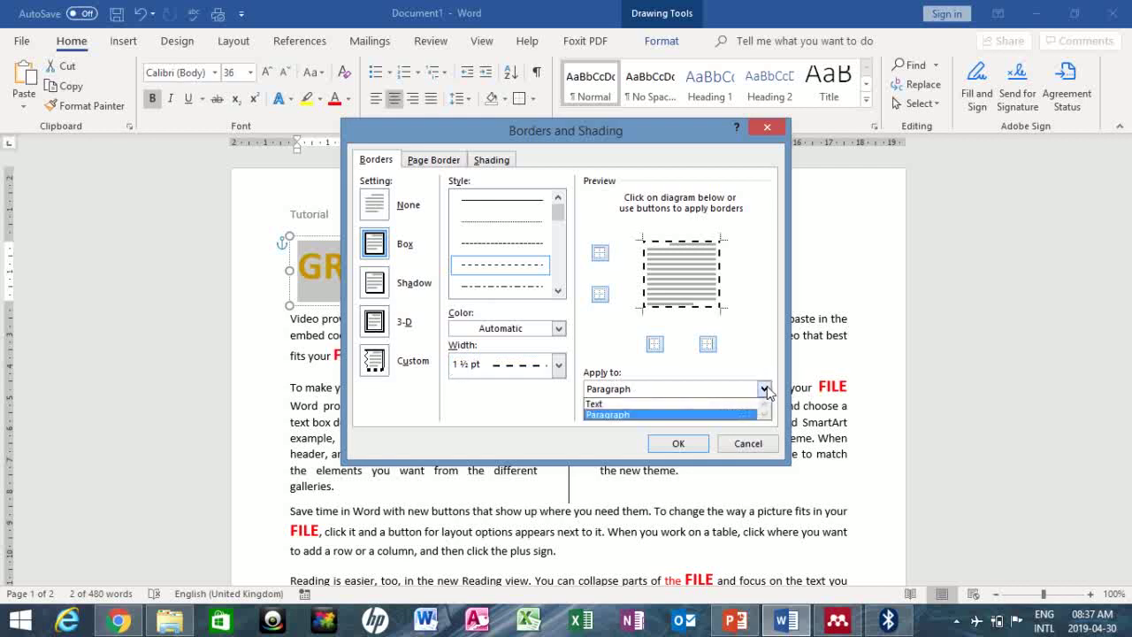
click(695, 404)
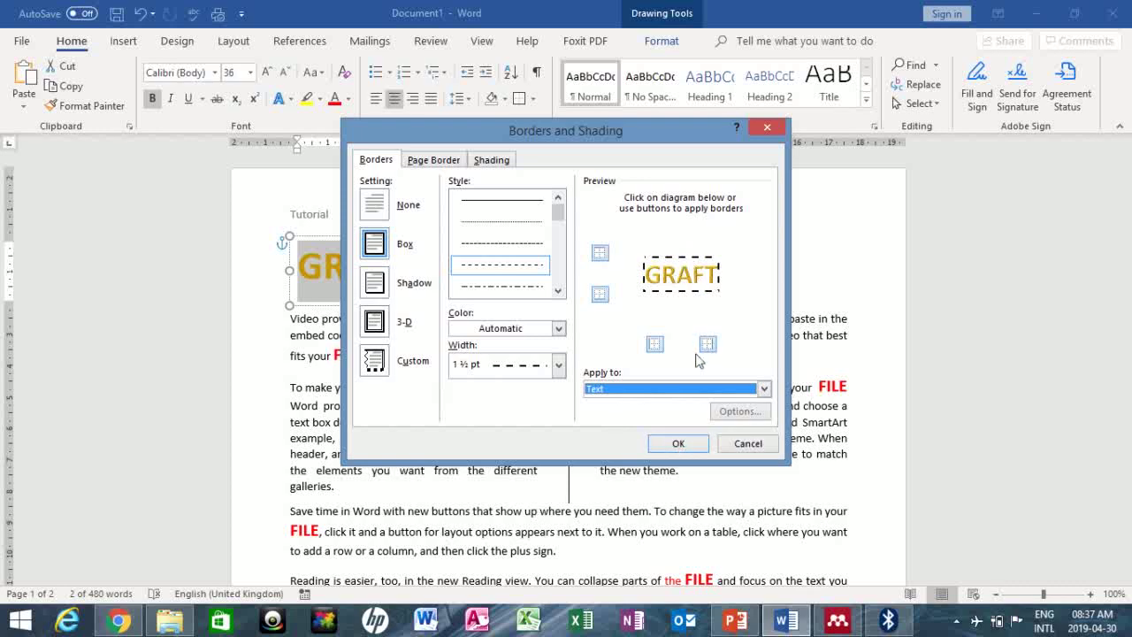
click(678, 444)
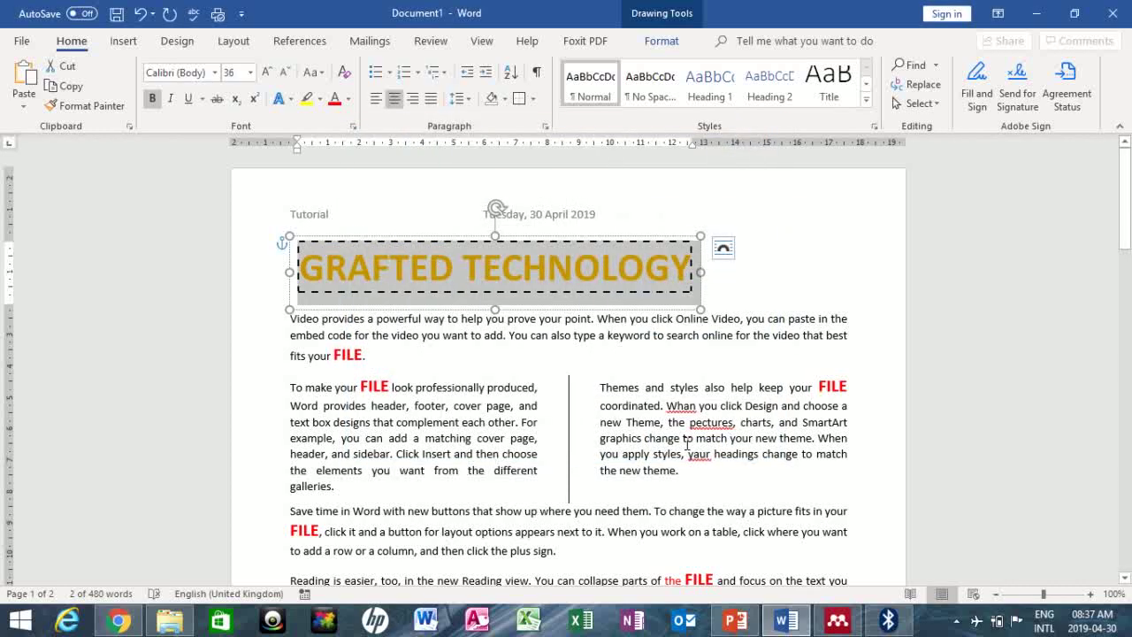
click(659, 375)
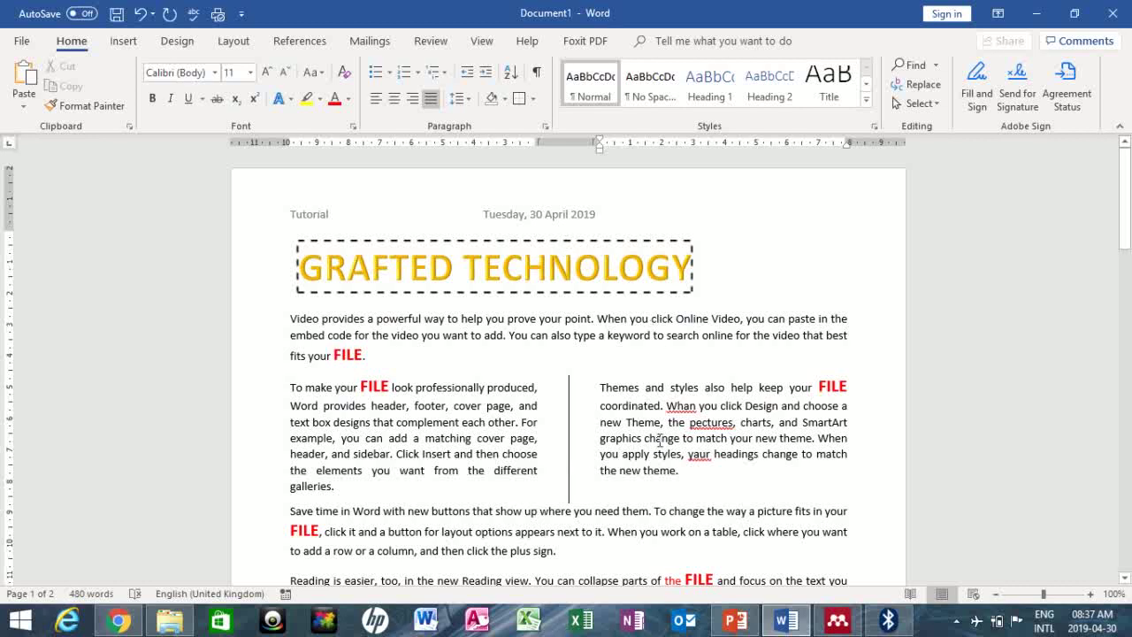
Add a 3-D page border with a dotted line style and 2 ¼ pt width to the whole document.
click(533, 99)
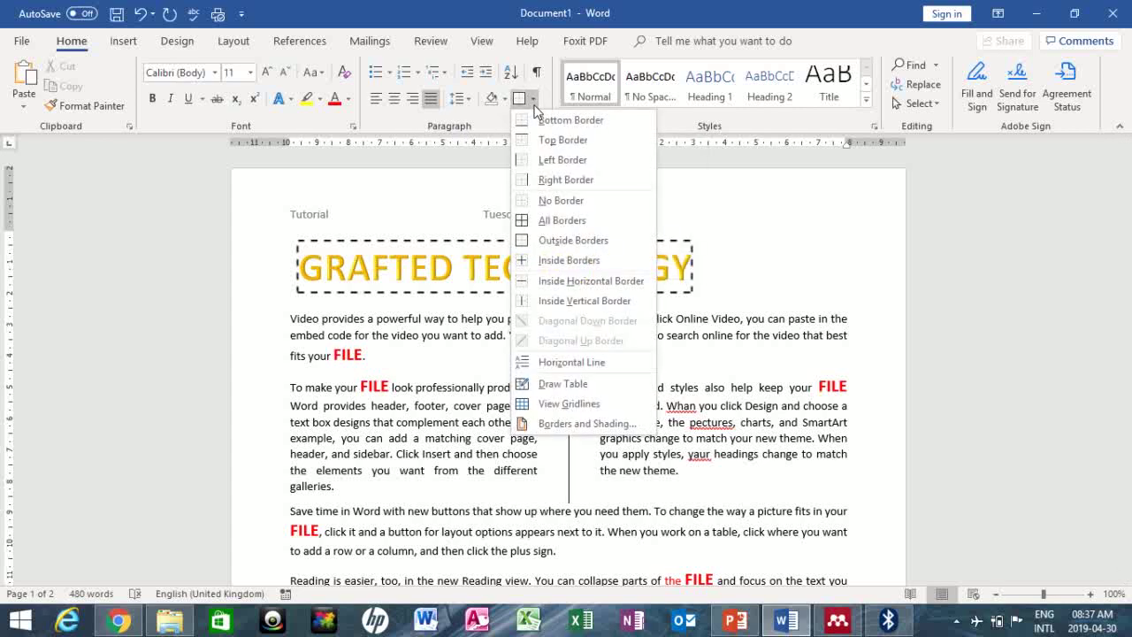
click(569, 424)
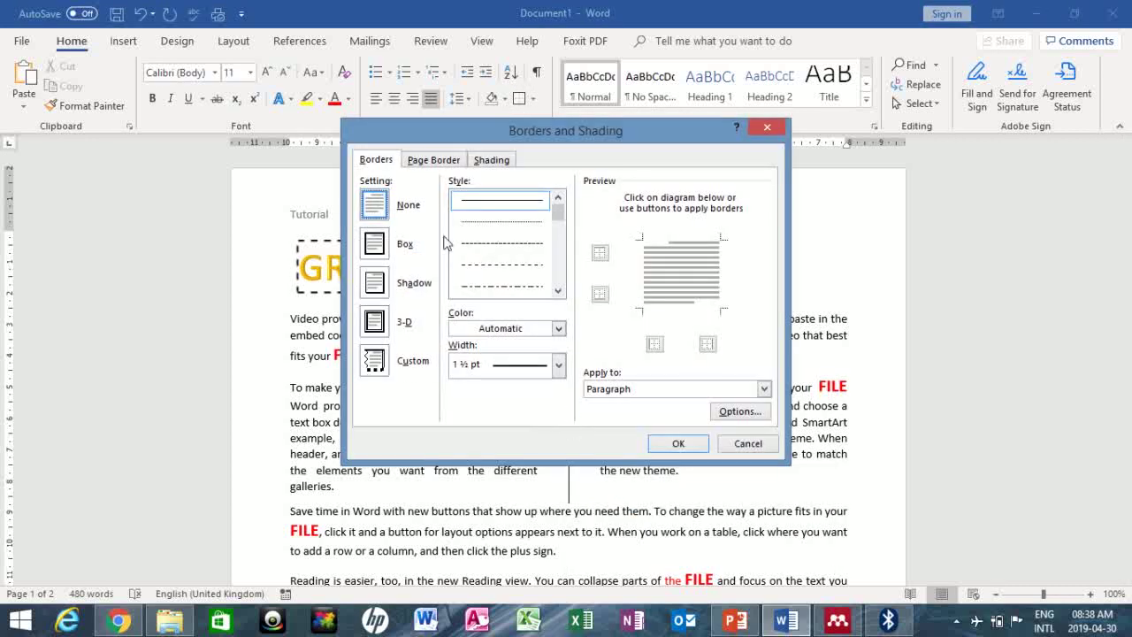
click(430, 161)
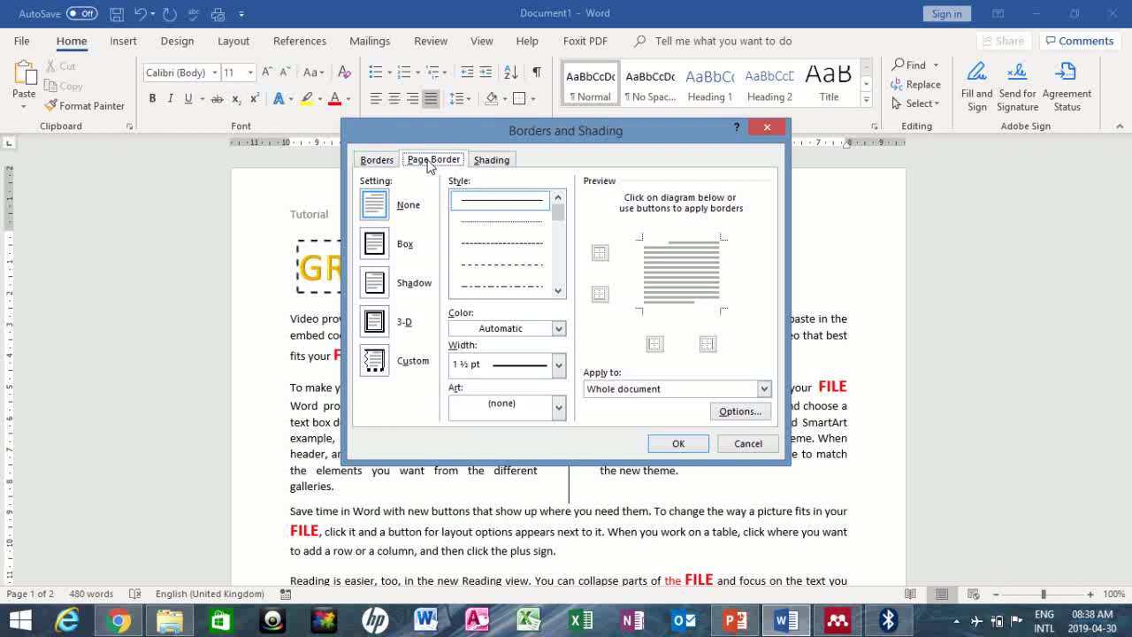
click(375, 322)
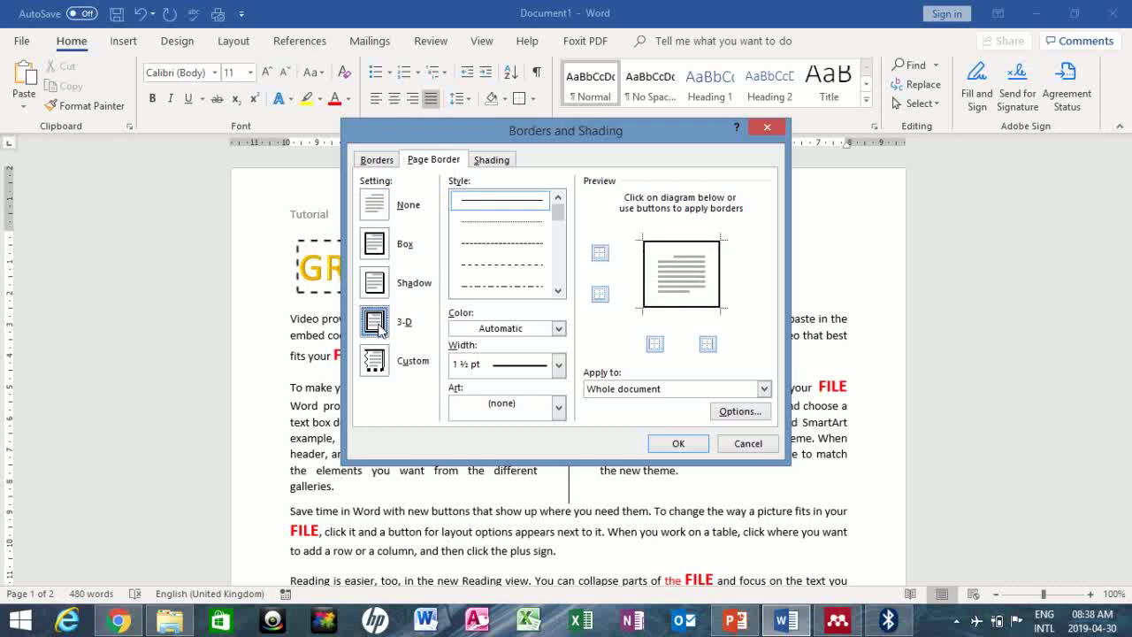
click(528, 224)
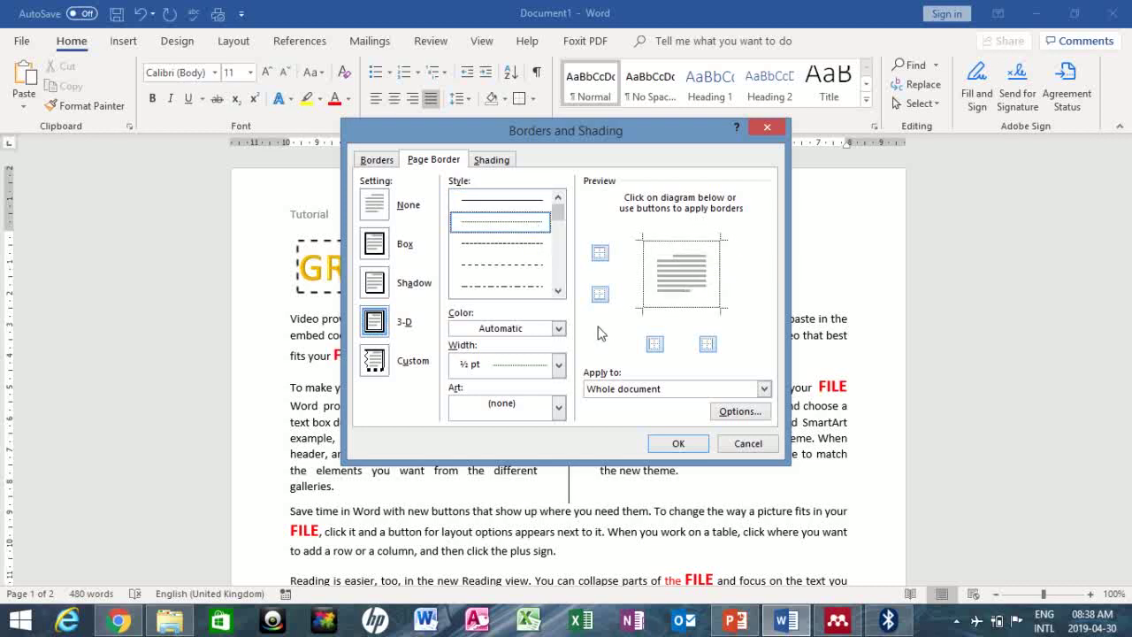
click(556, 371)
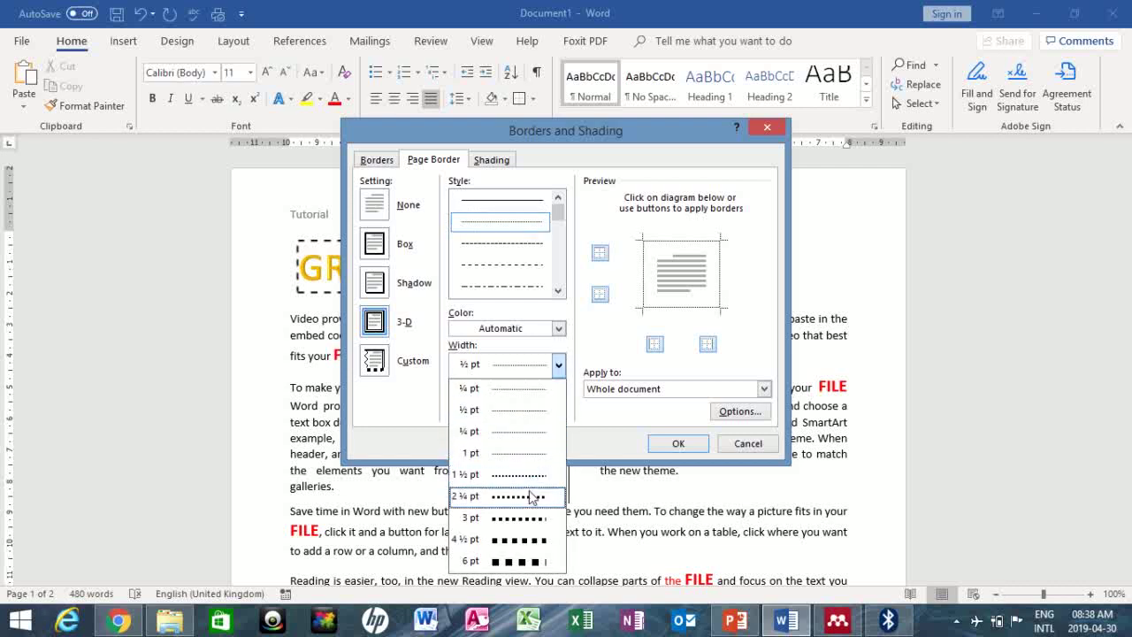
click(529, 495)
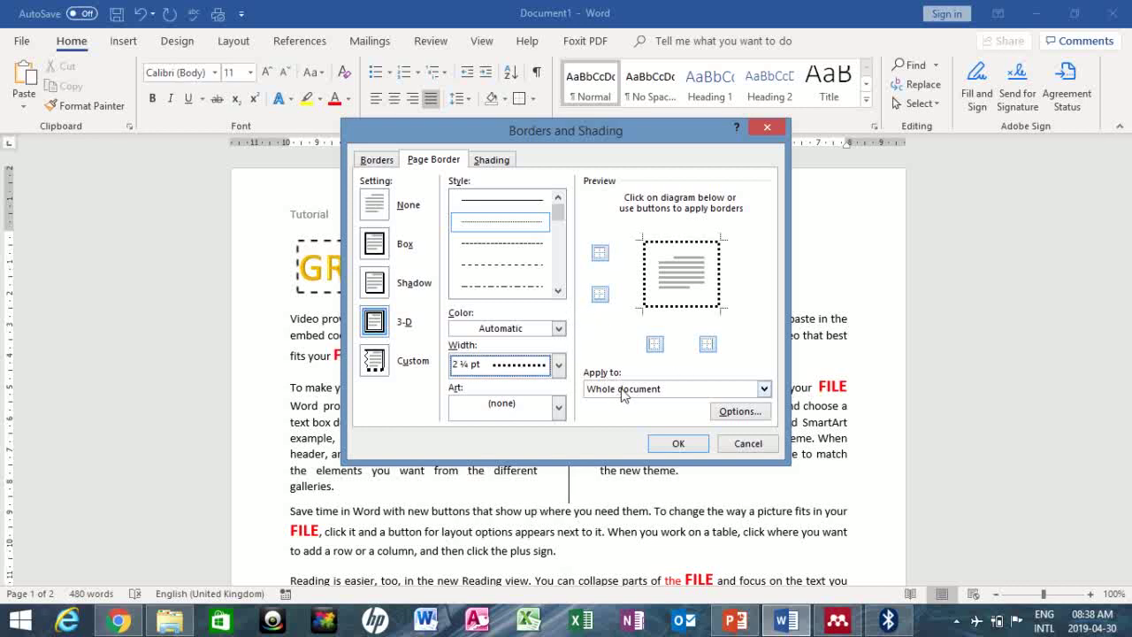
click(764, 389)
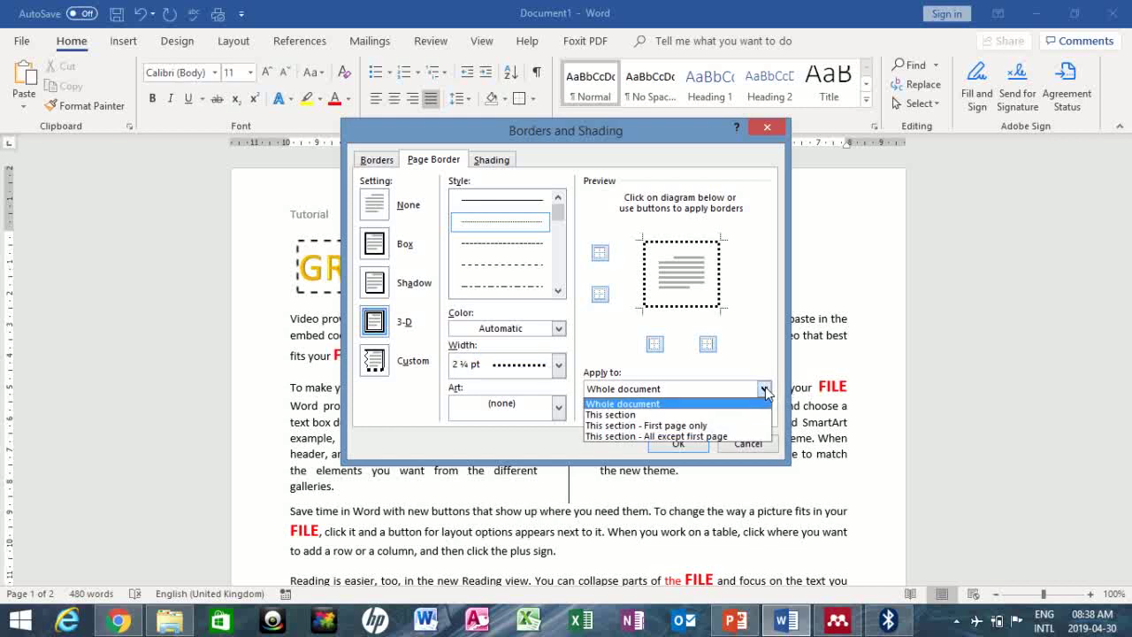
click(764, 389)
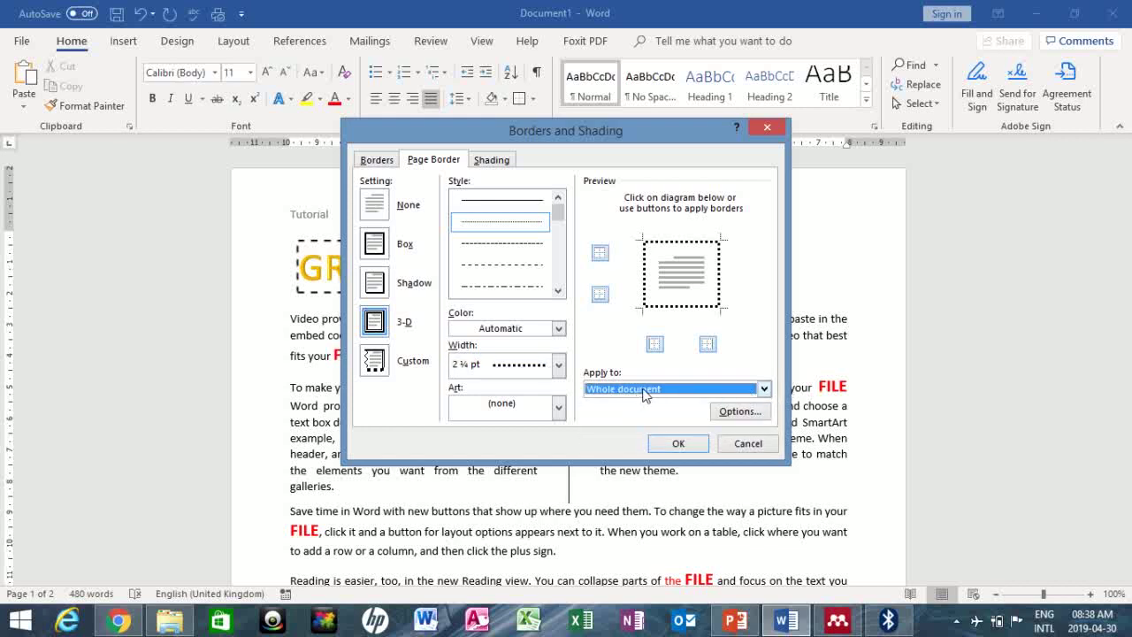
click(673, 446)
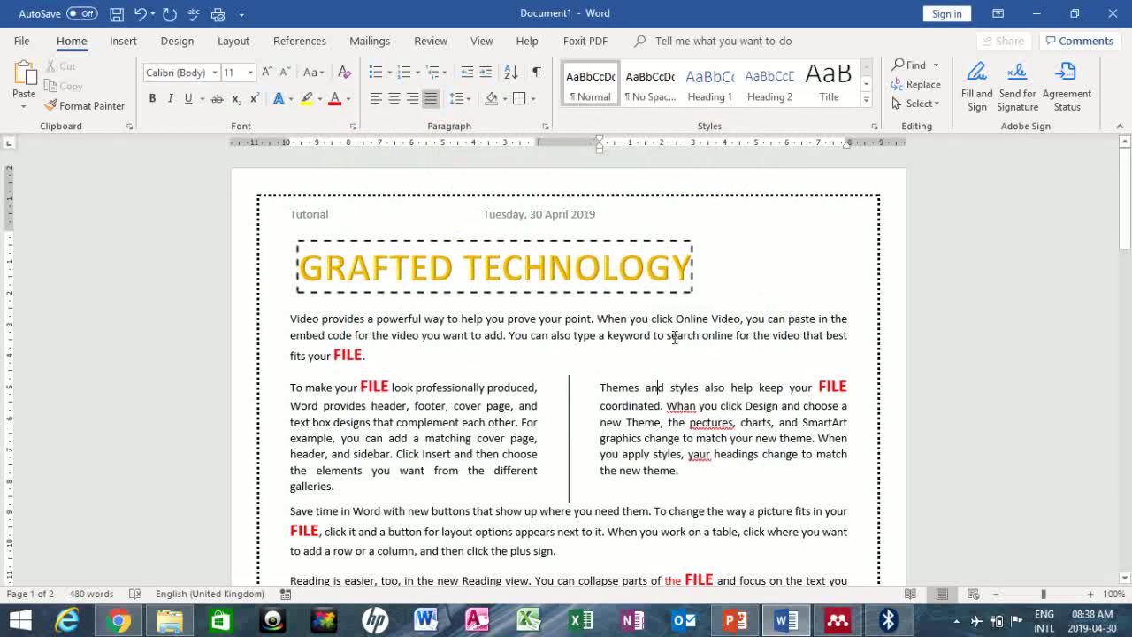
click(773, 315)
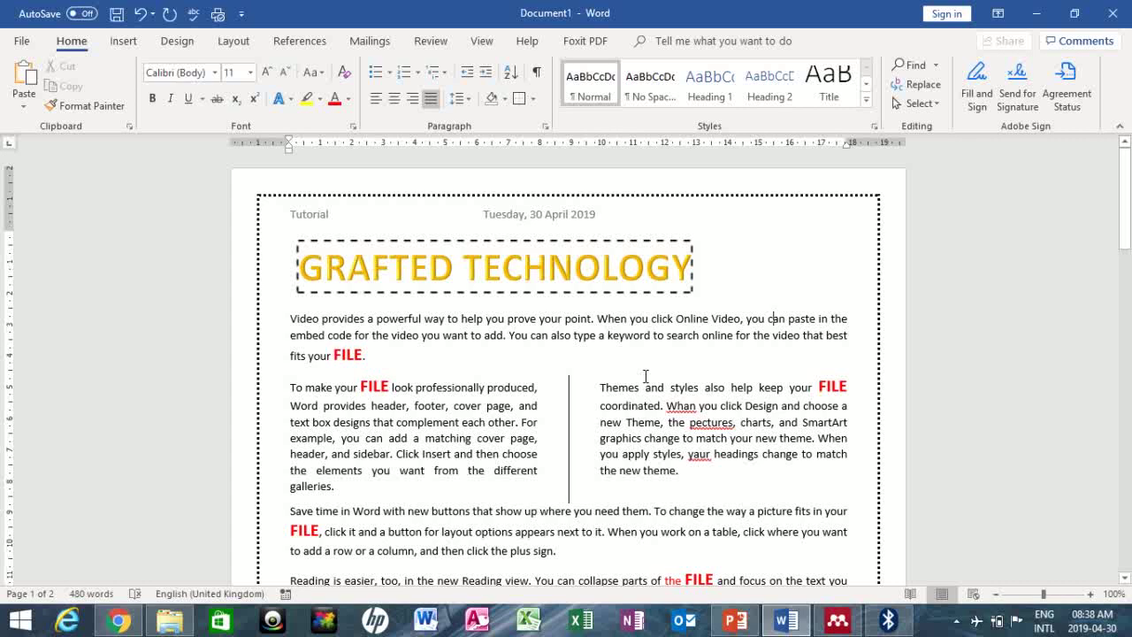
Correct the misspelled word "Whan" in the second column to the suggested "When".
click(688, 406)
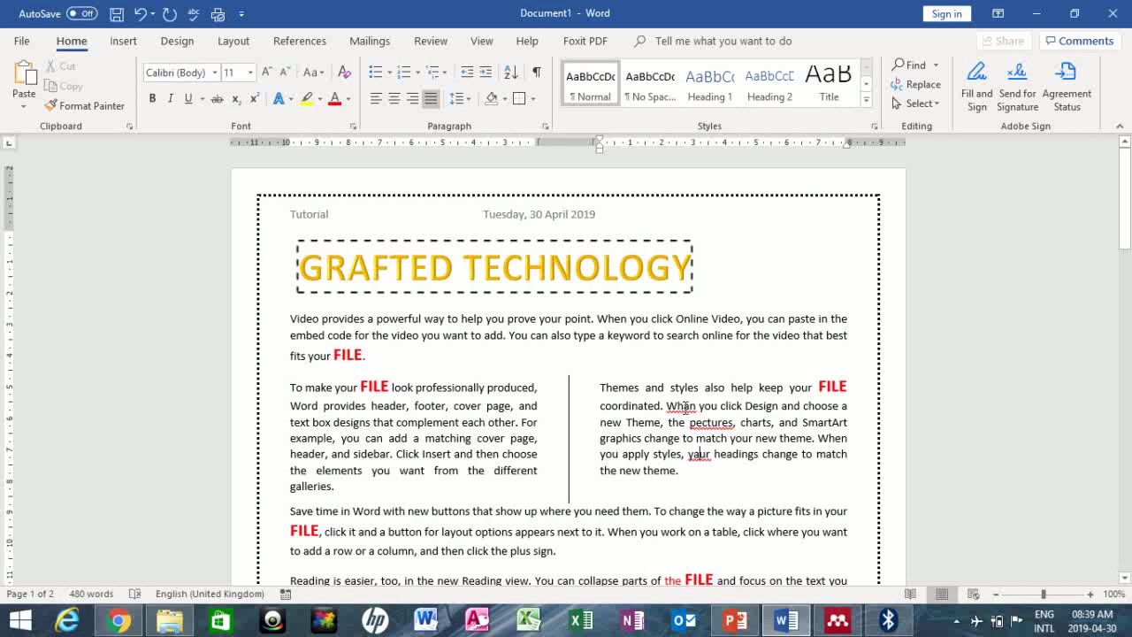
right_click(684, 407)
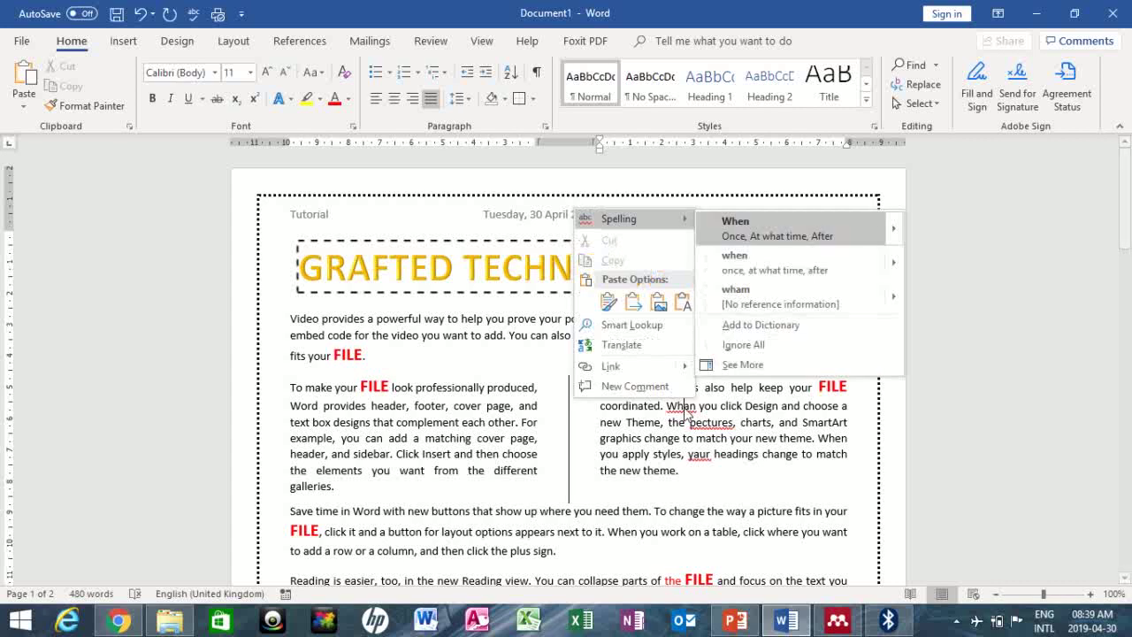
click(749, 226)
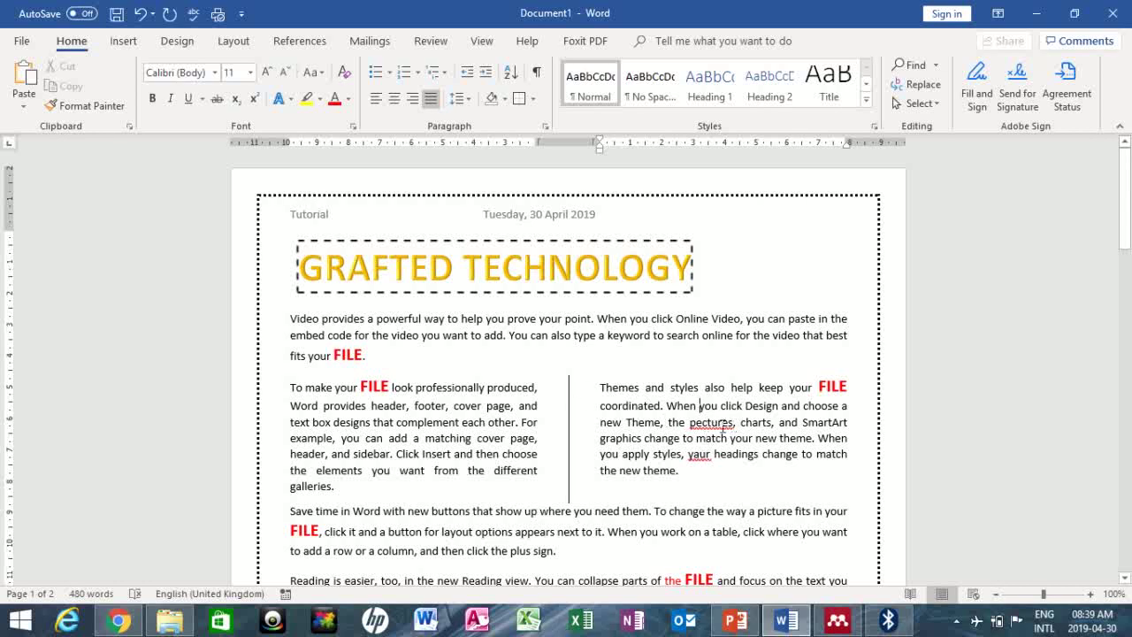
Run the document spelling check, correct "pectures" to "pictures" and "yaur" to "your", and close the Editor.
click(430, 43)
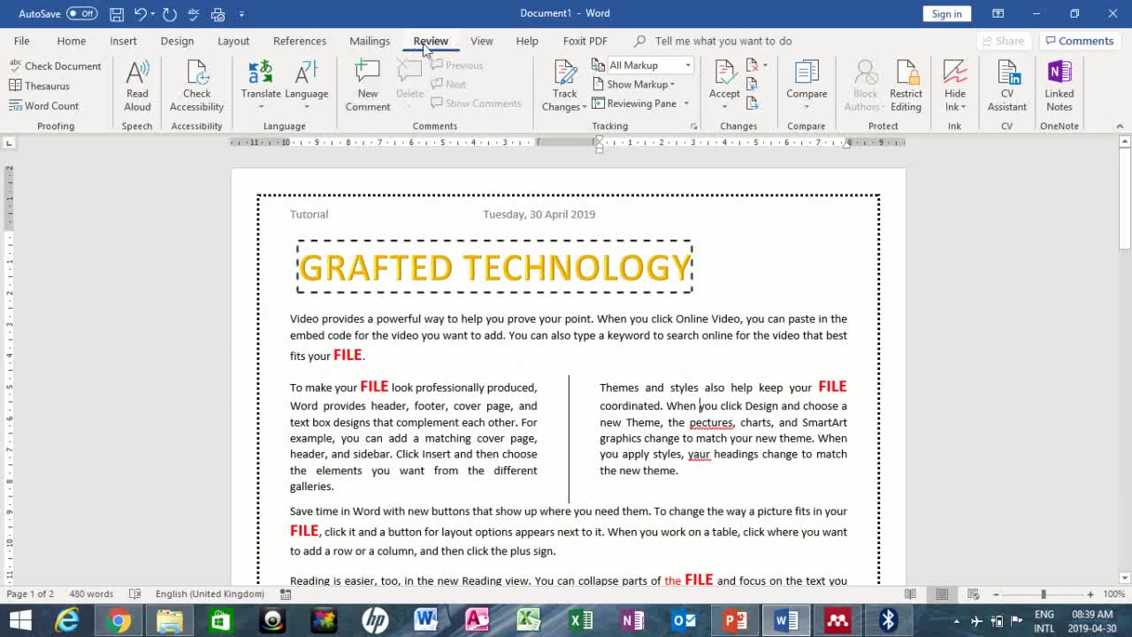
click(50, 76)
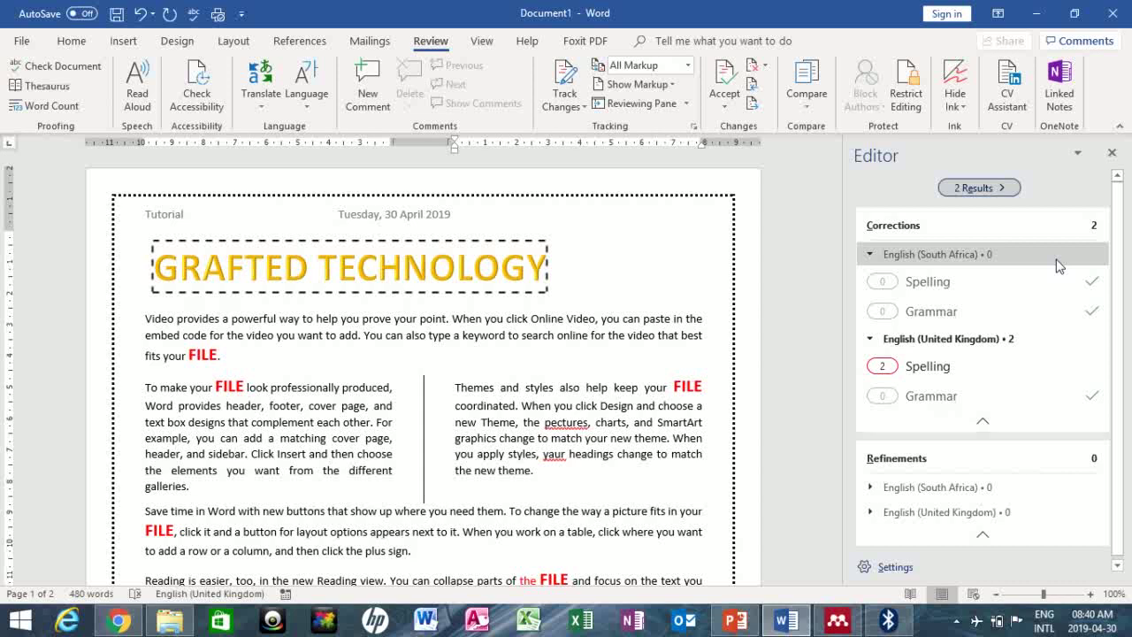
click(920, 369)
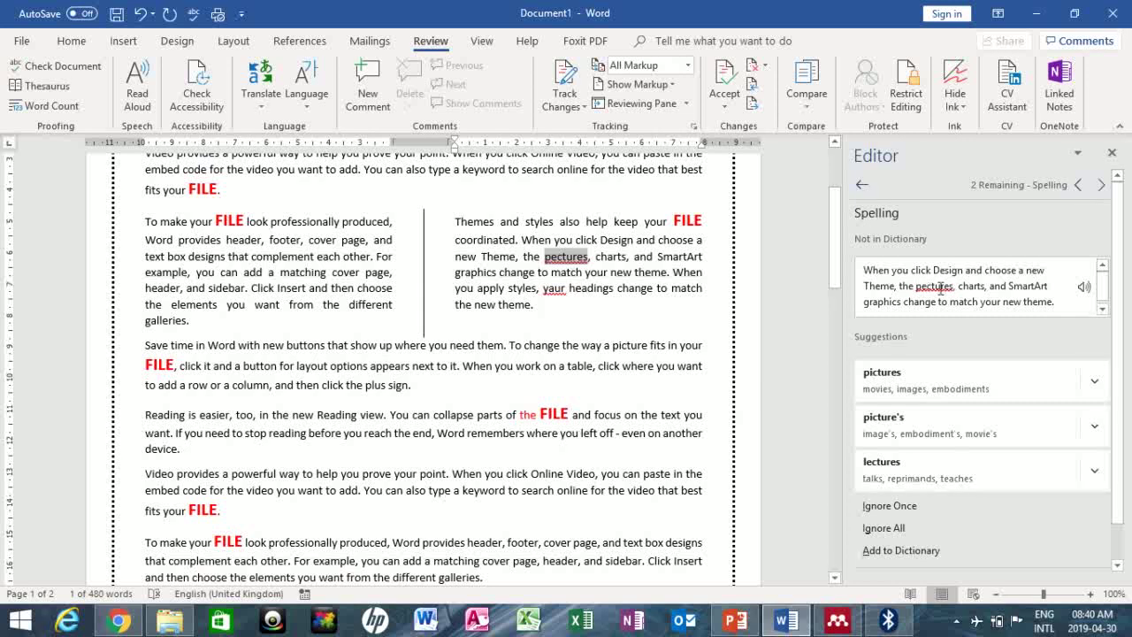
click(877, 378)
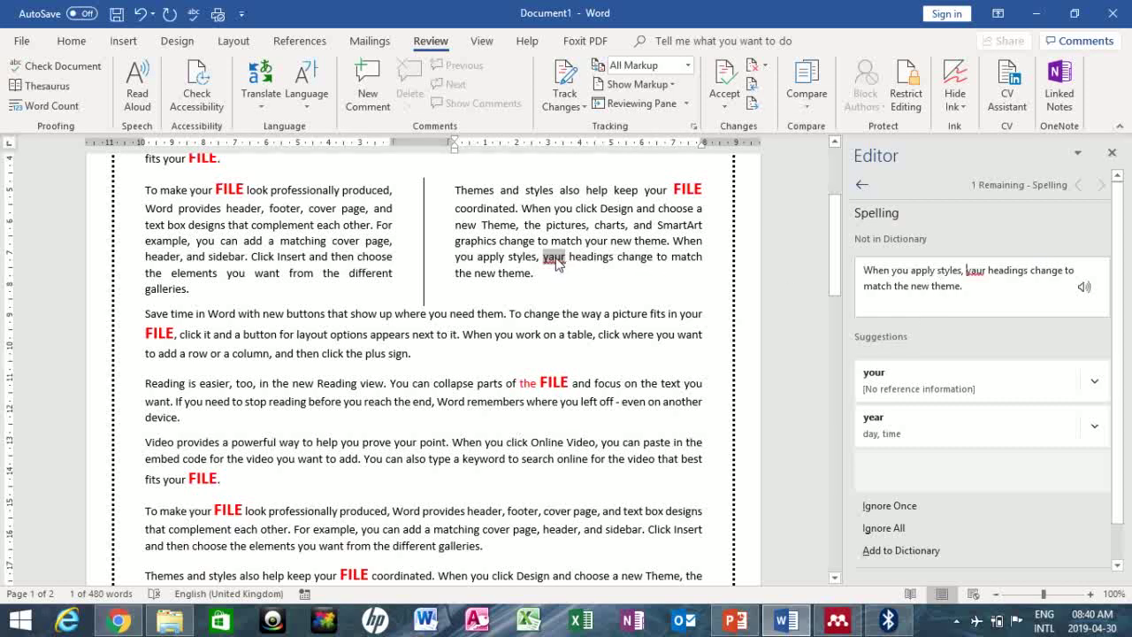
click(878, 378)
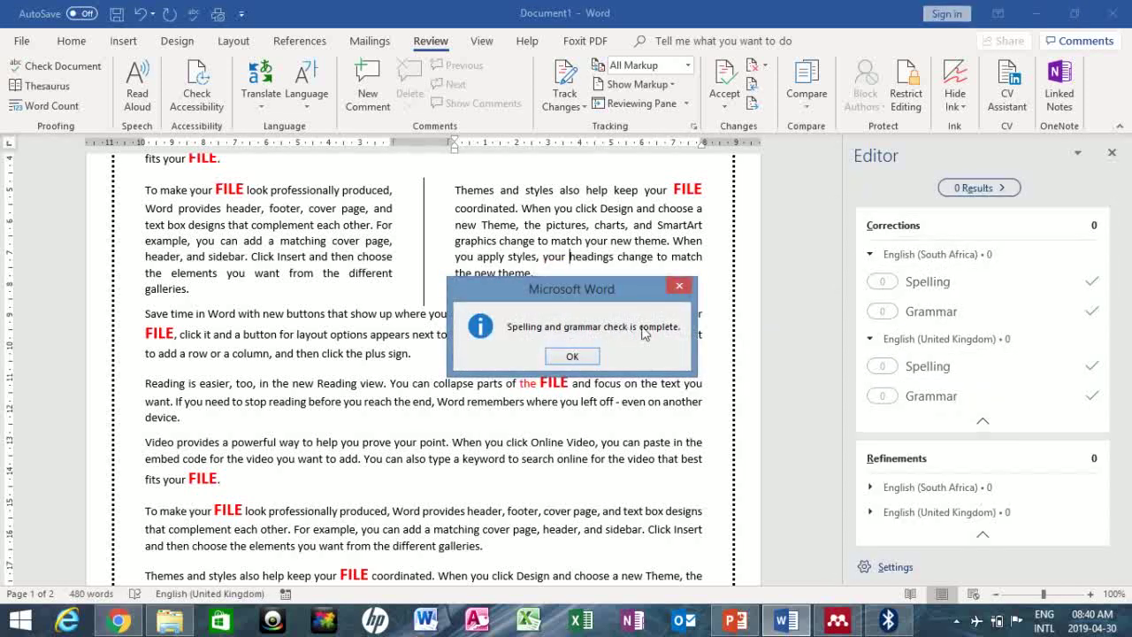
click(569, 357)
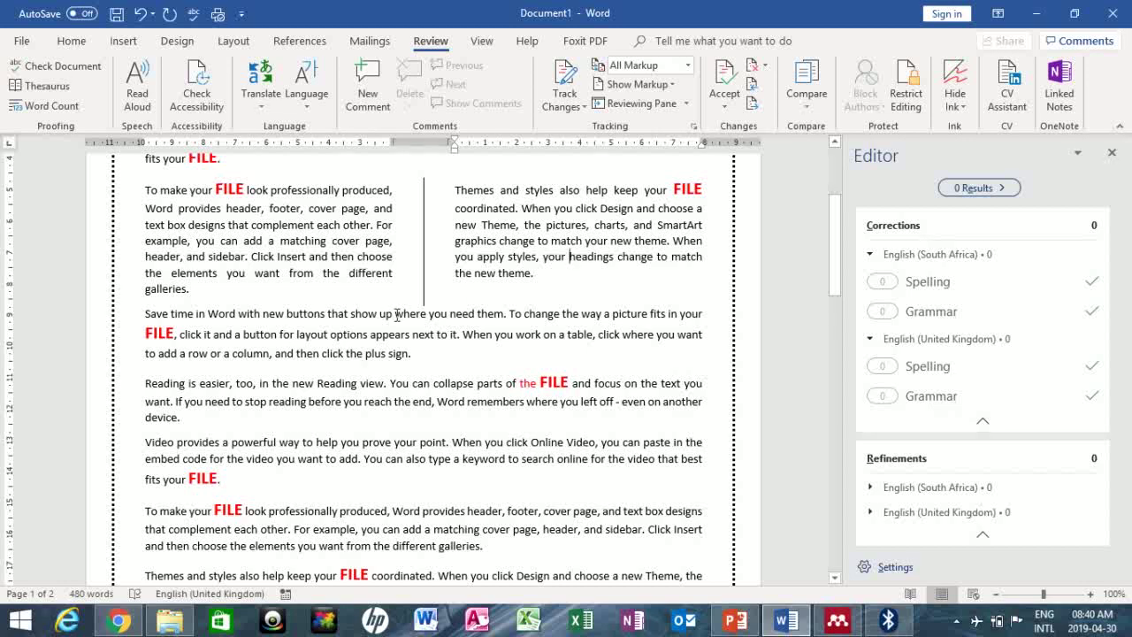
click(1112, 153)
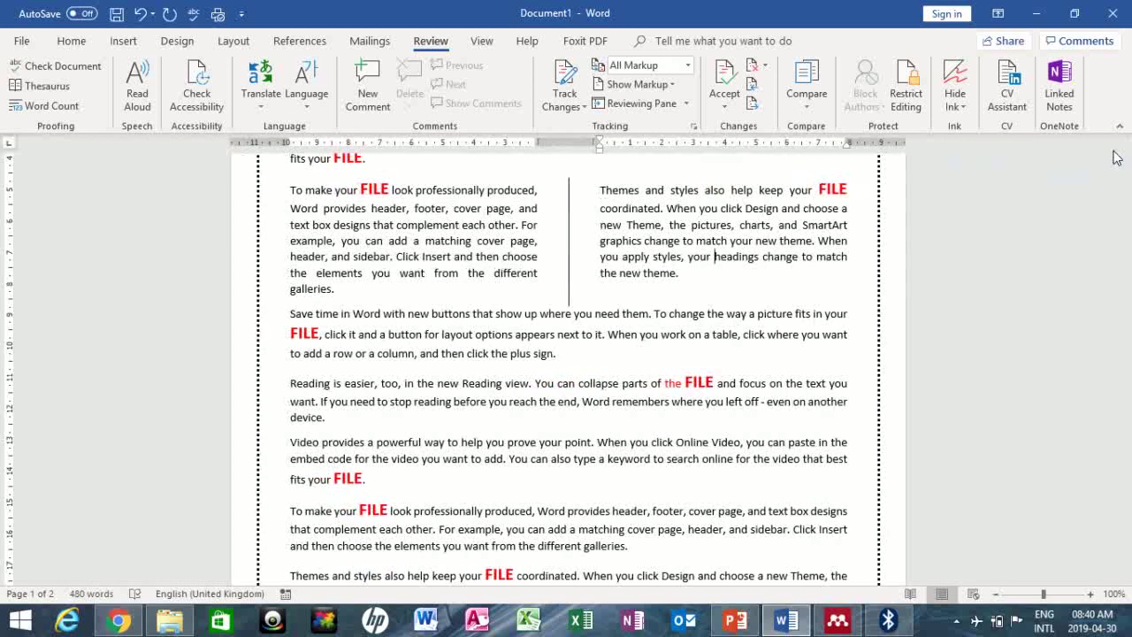
Check the document's word count statistics, including textboxes, footnotes and endnotes, and close them.
click(64, 110)
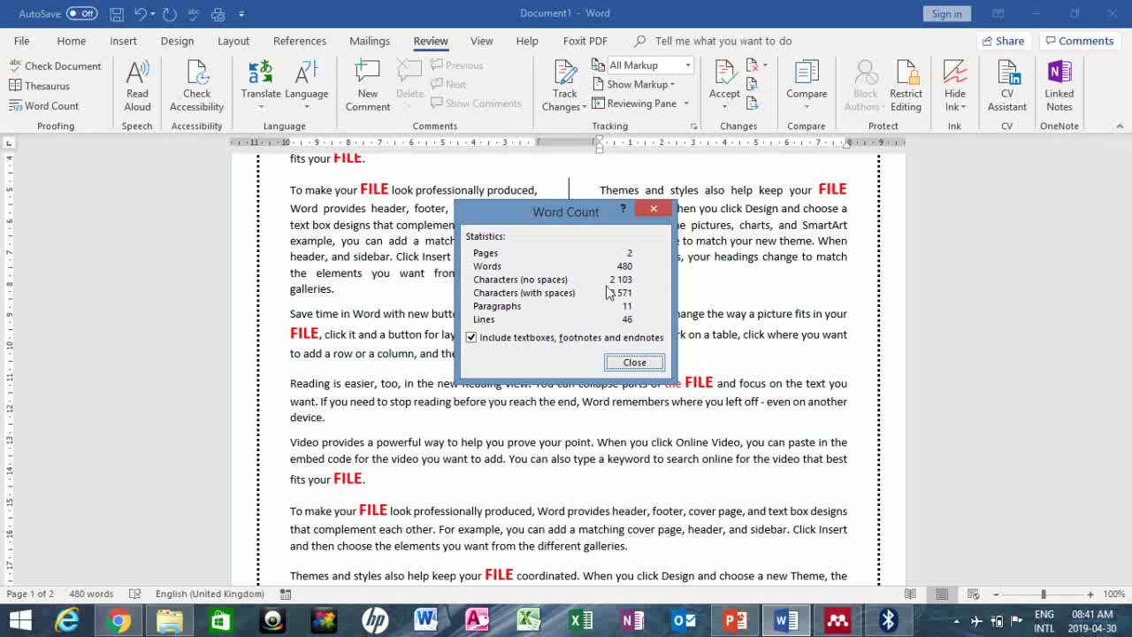
click(634, 361)
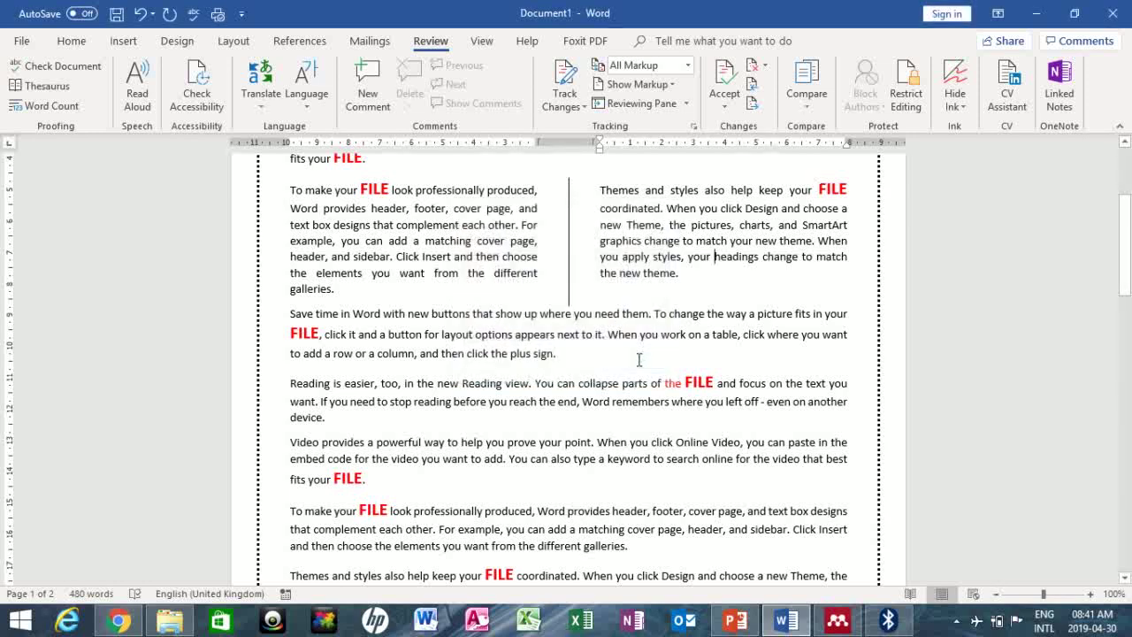
drag(1130, 248, 1130, 220)
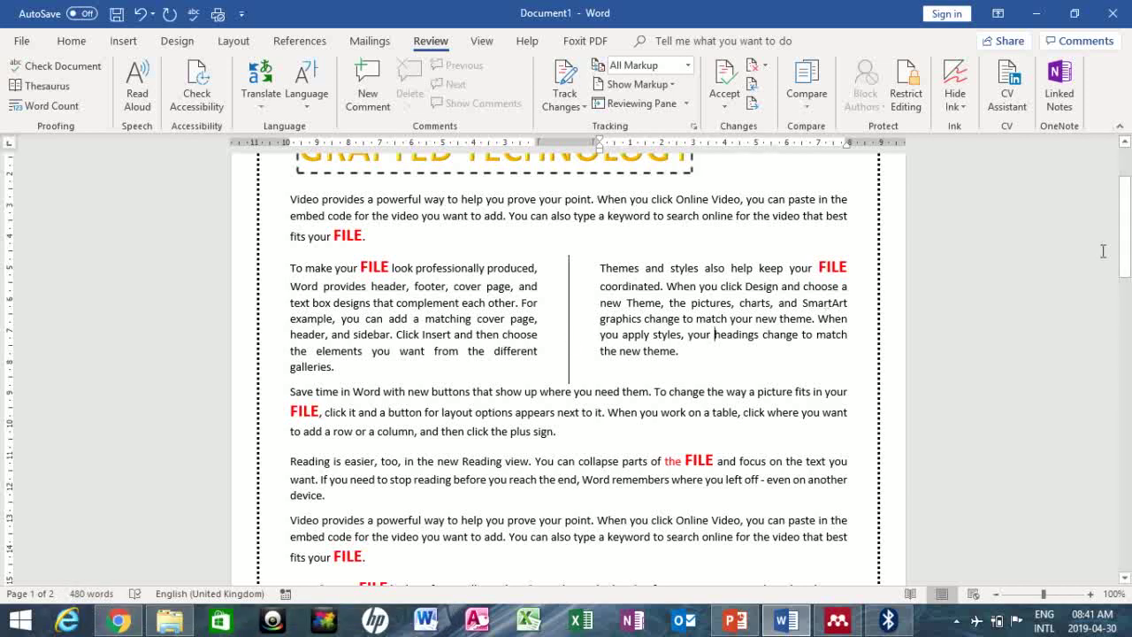
drag(1124, 254, 1125, 232)
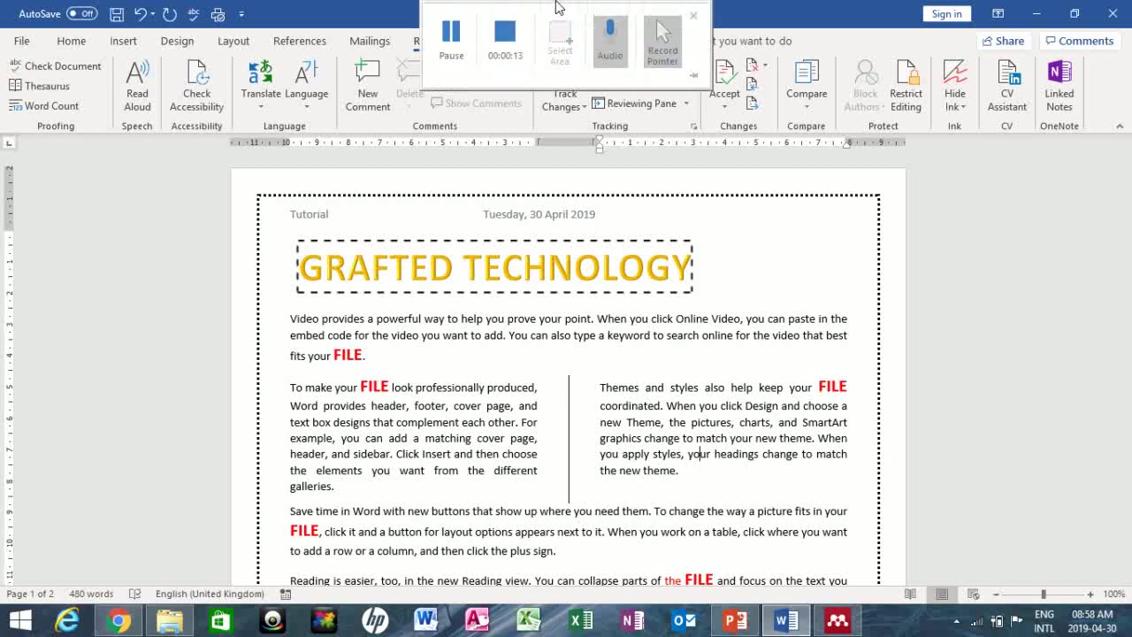
click(507, 31)
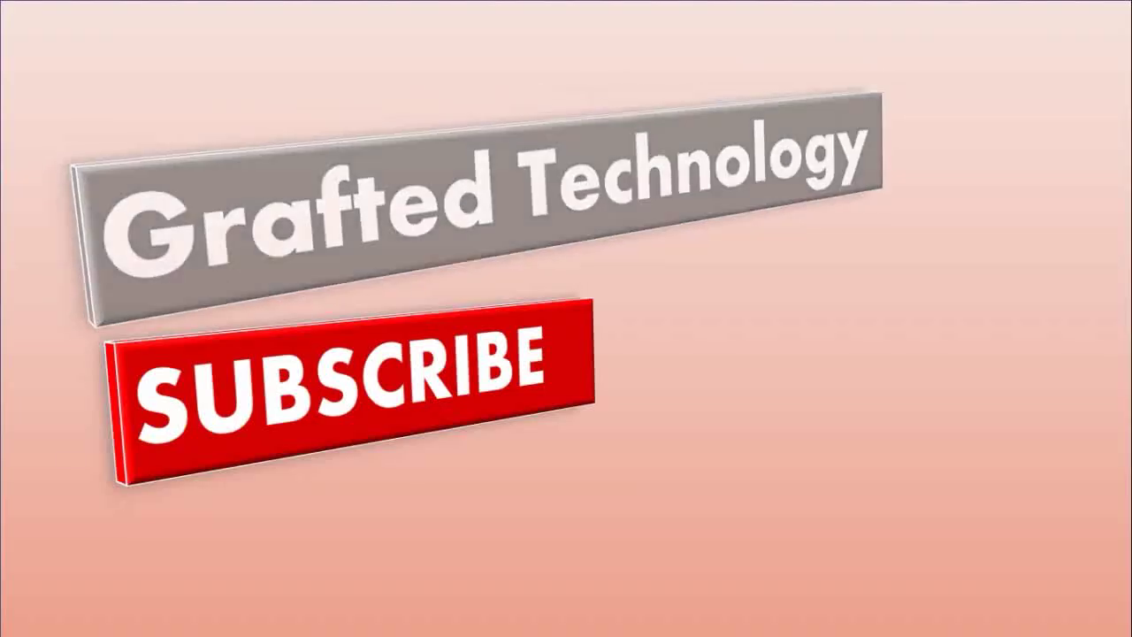